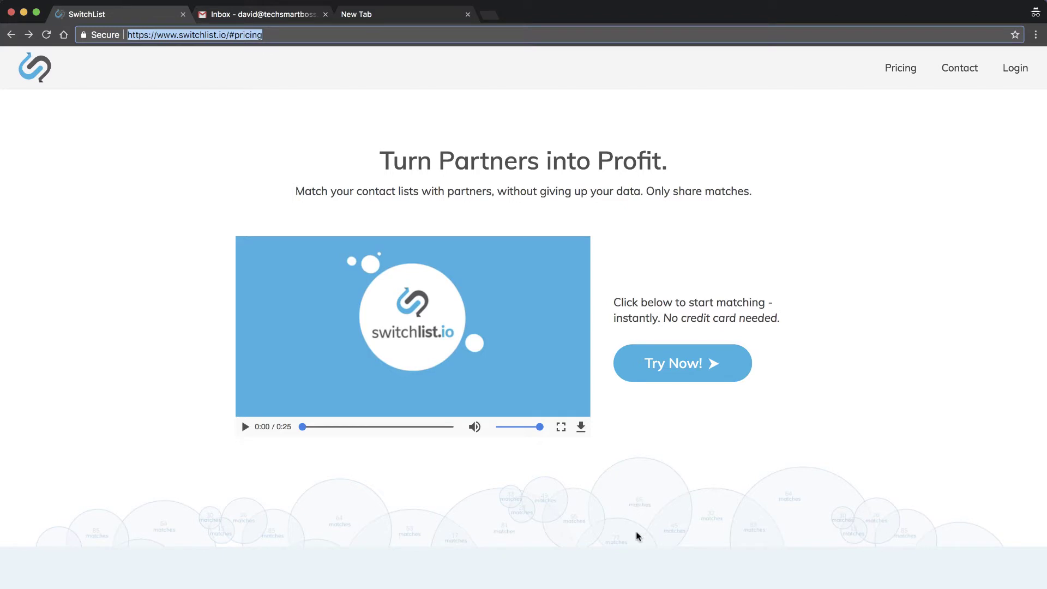
scroll(636, 531, down, 1)
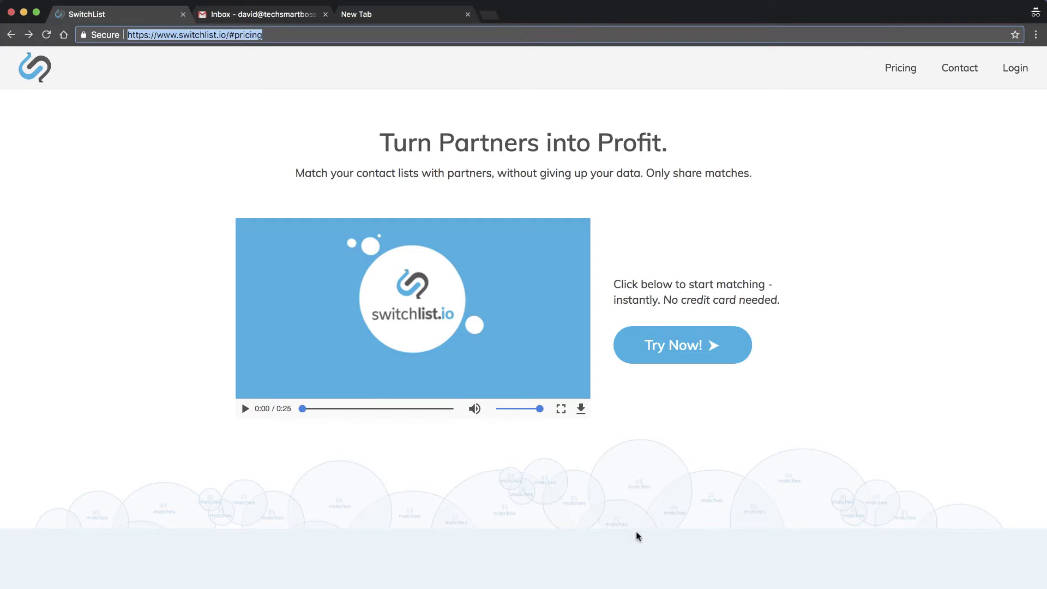
scroll(636, 531, down, 7)
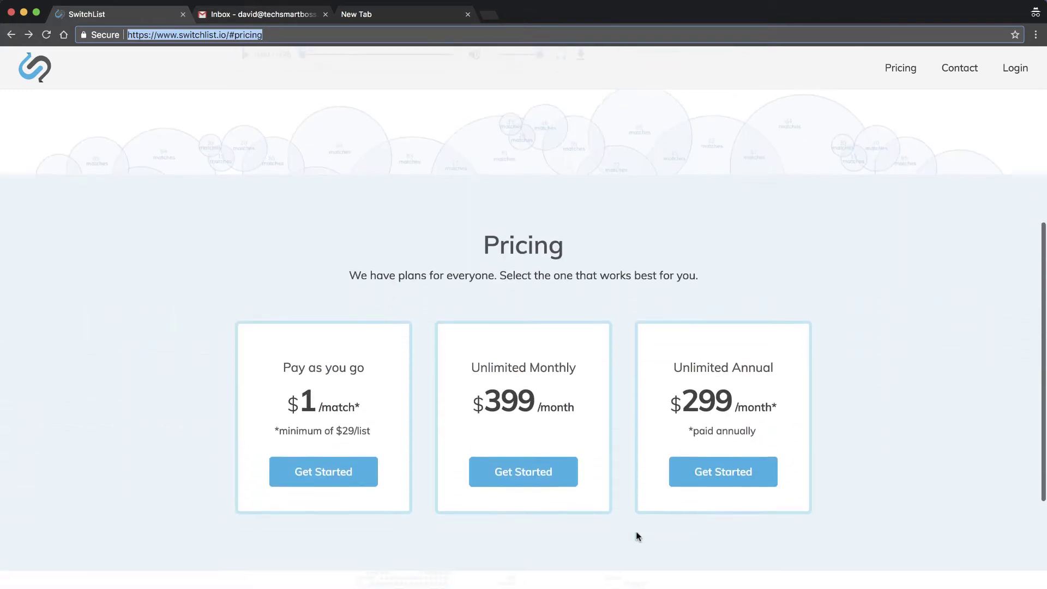
scroll(636, 531, down, 4)
scroll(636, 531, down, 1)
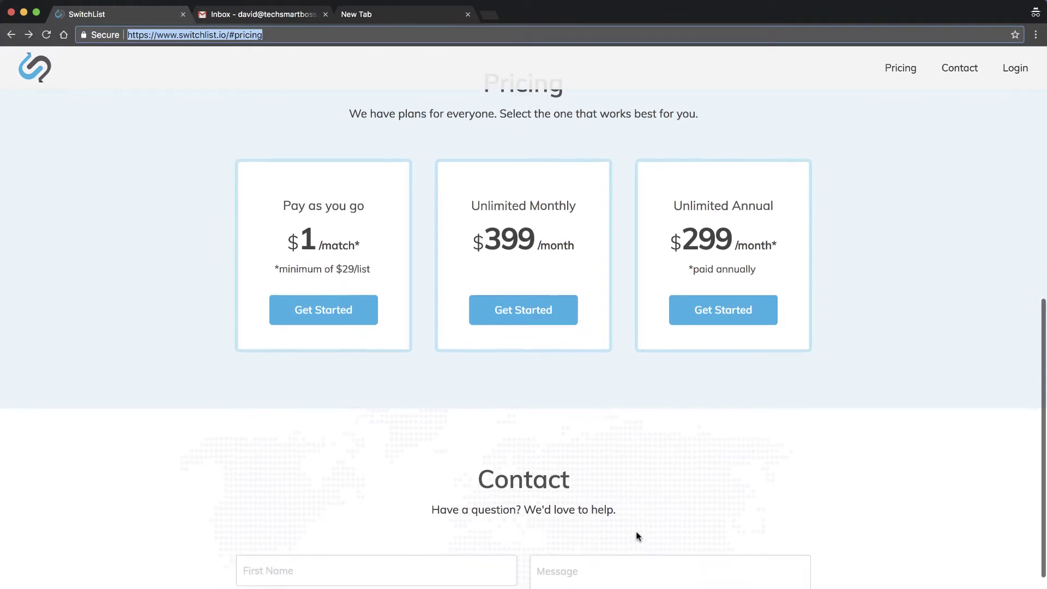
scroll(506, 387, up, 2)
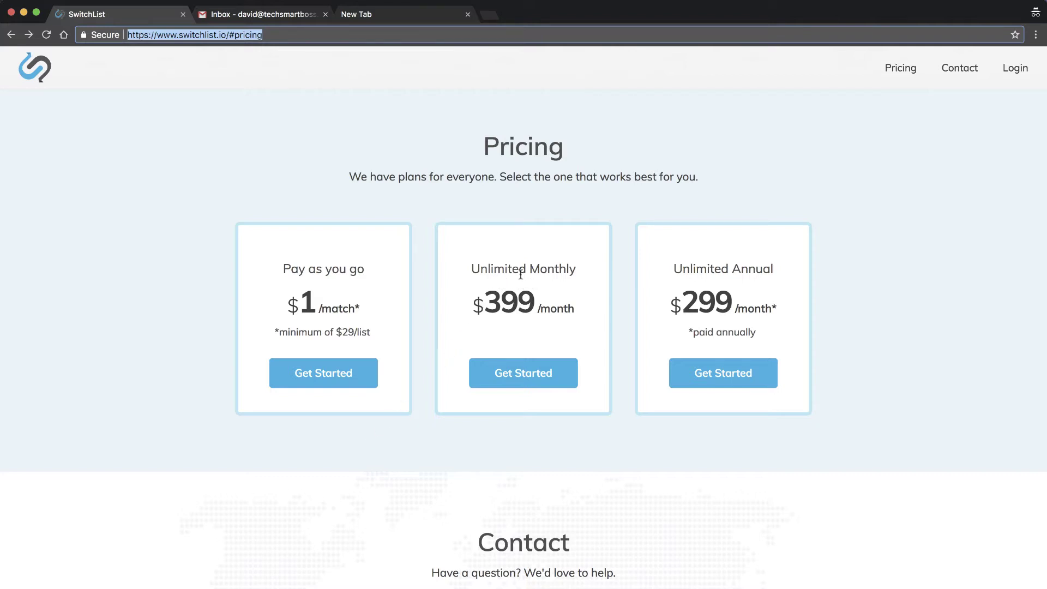
scroll(669, 394, up, 1)
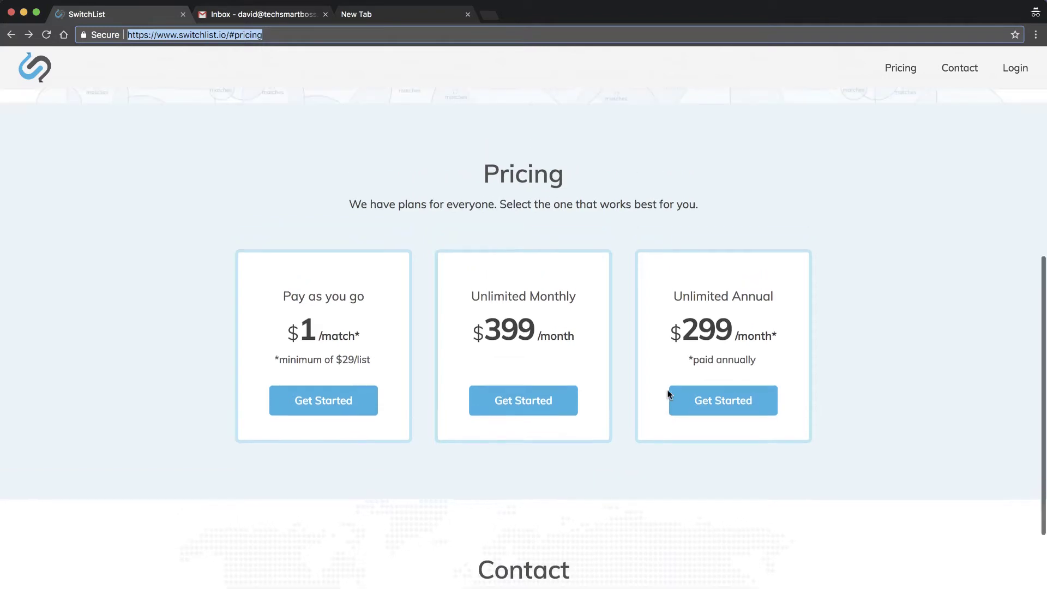
scroll(668, 395, up, 10)
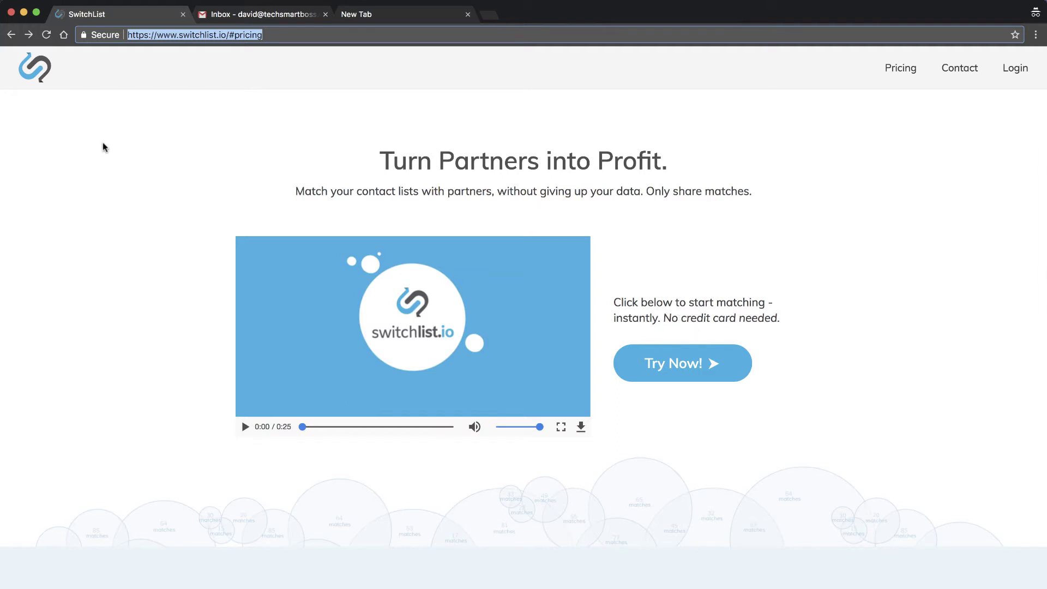
mouse_move(11, 447)
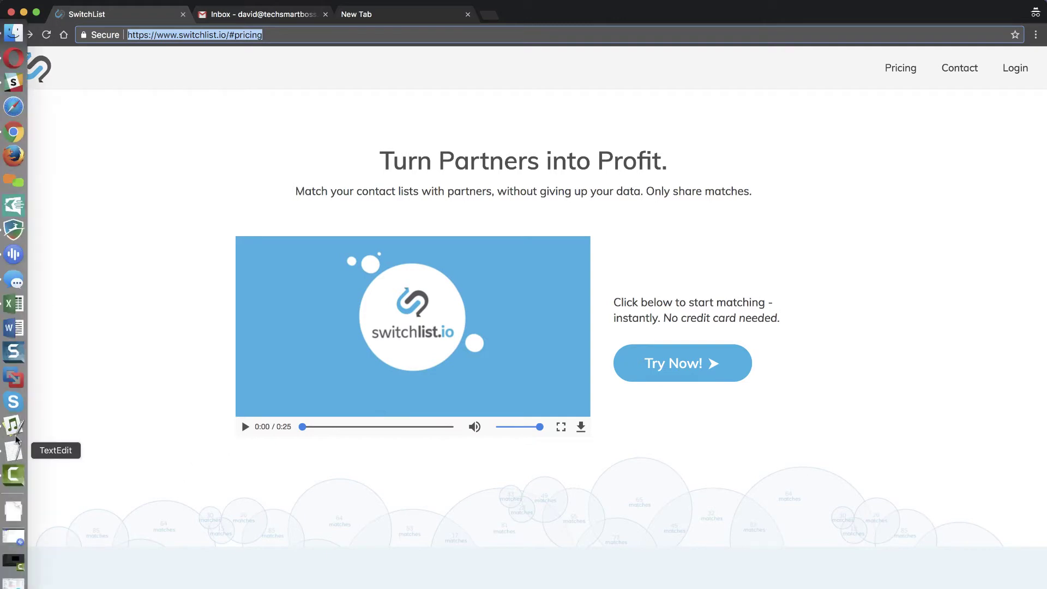
click(13, 303)
drag(363, 28, 547, 178)
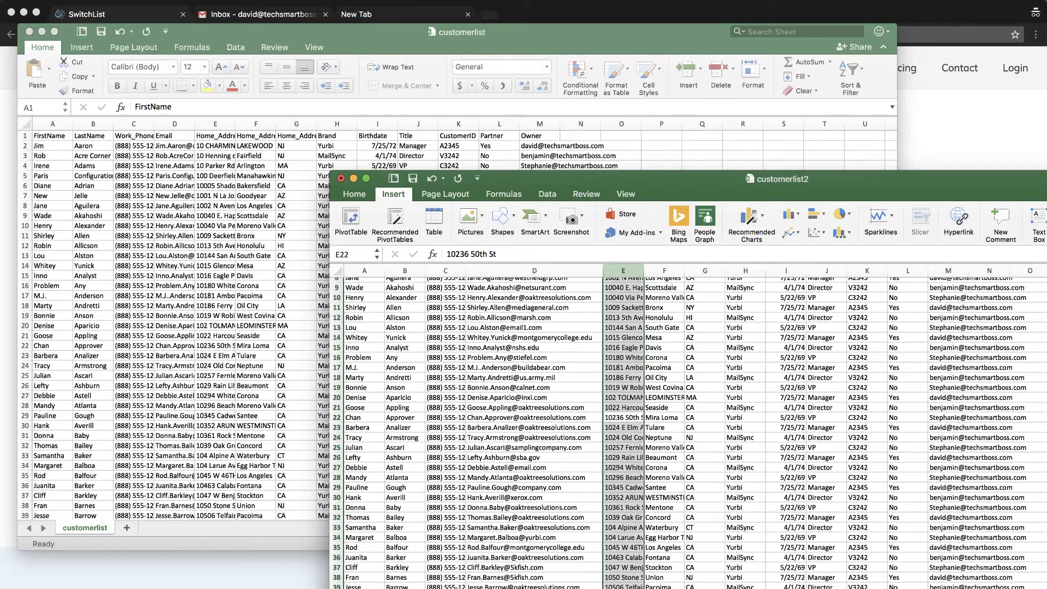
key(super+Tab)
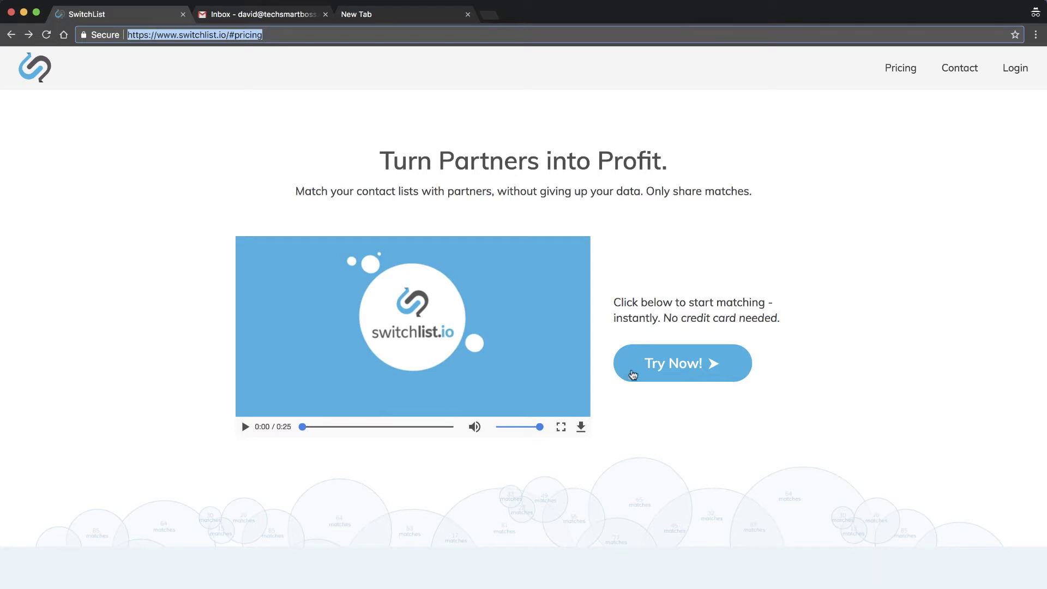
Sign up for a free trial with an email address, pass reCAPTCHA, and create Project Nov 12 2017 11:25 AM
click(688, 369)
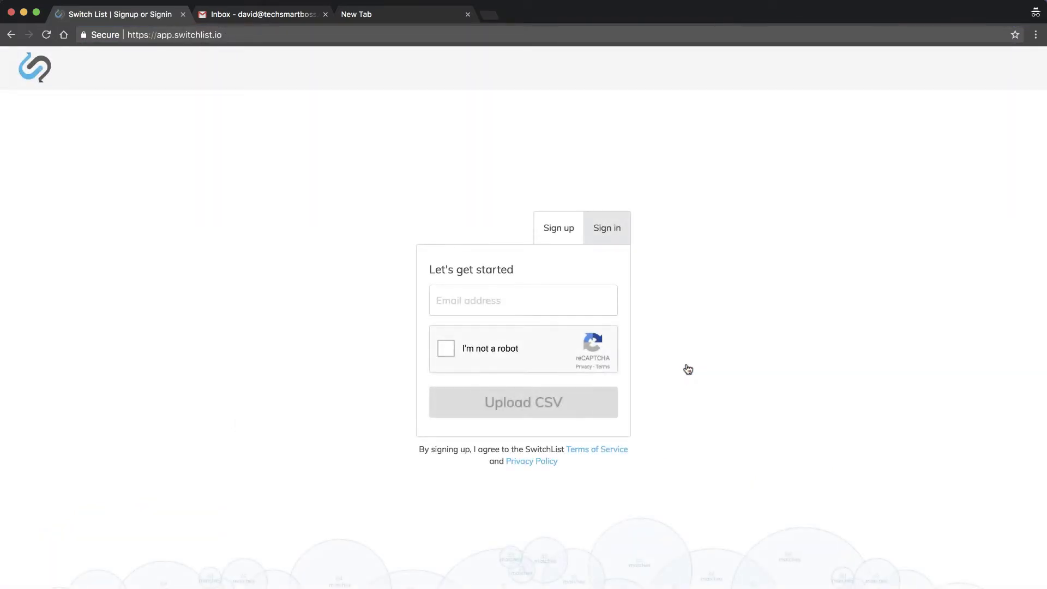
click(482, 303)
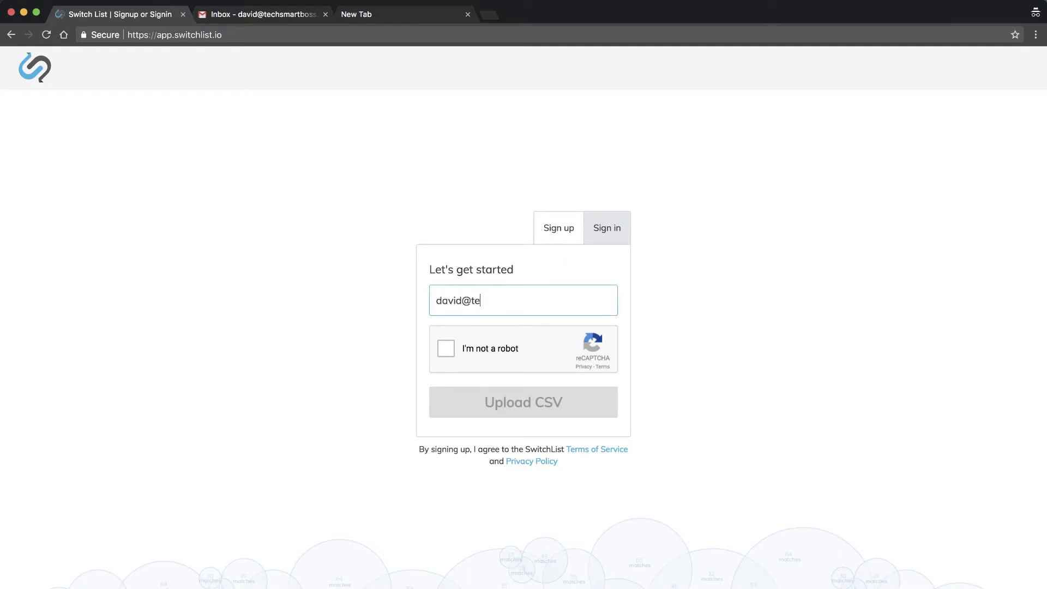
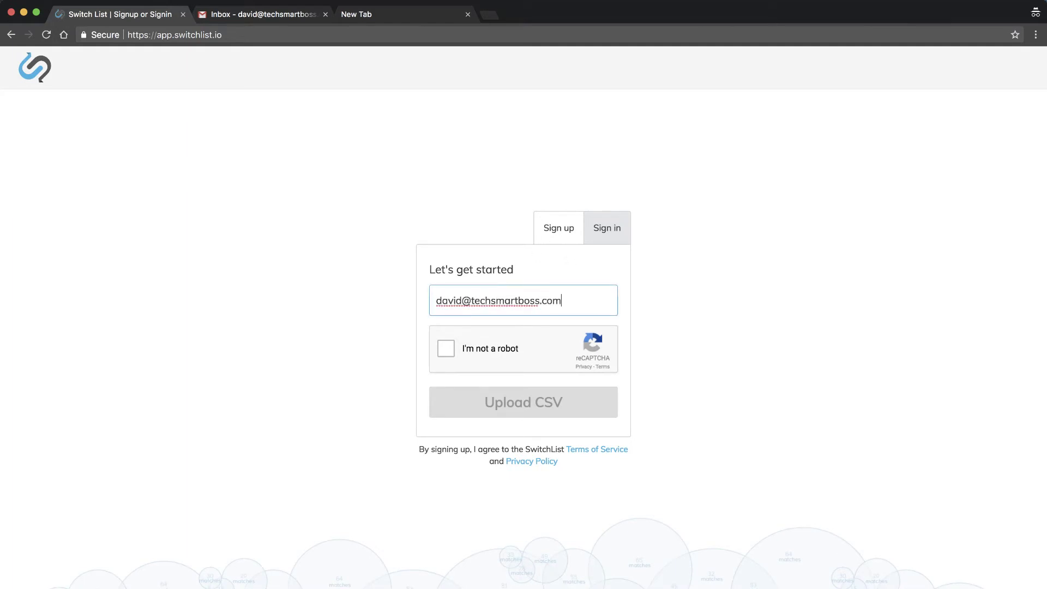
click(446, 350)
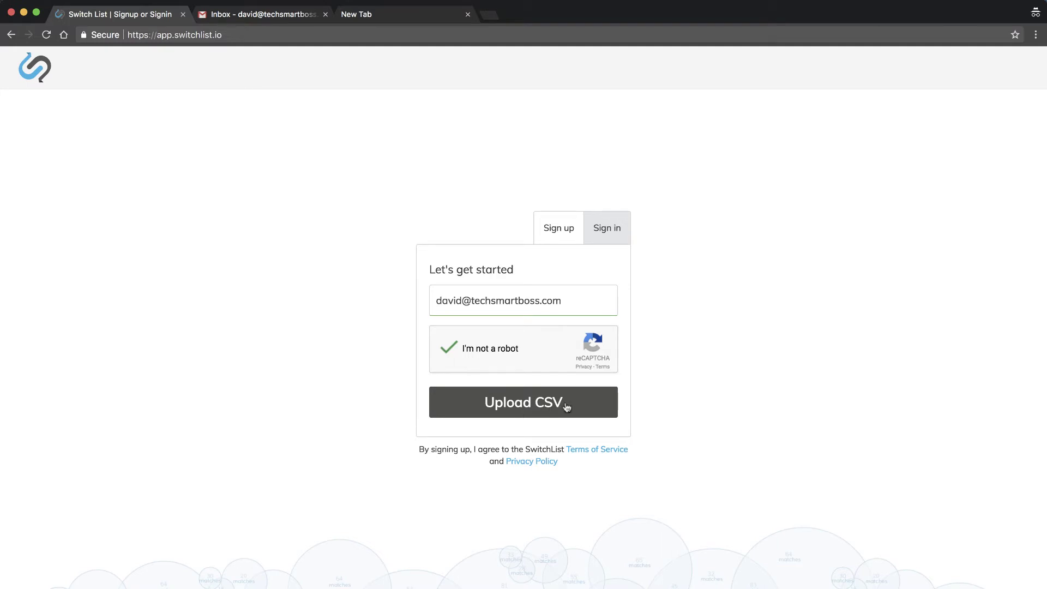
click(522, 407)
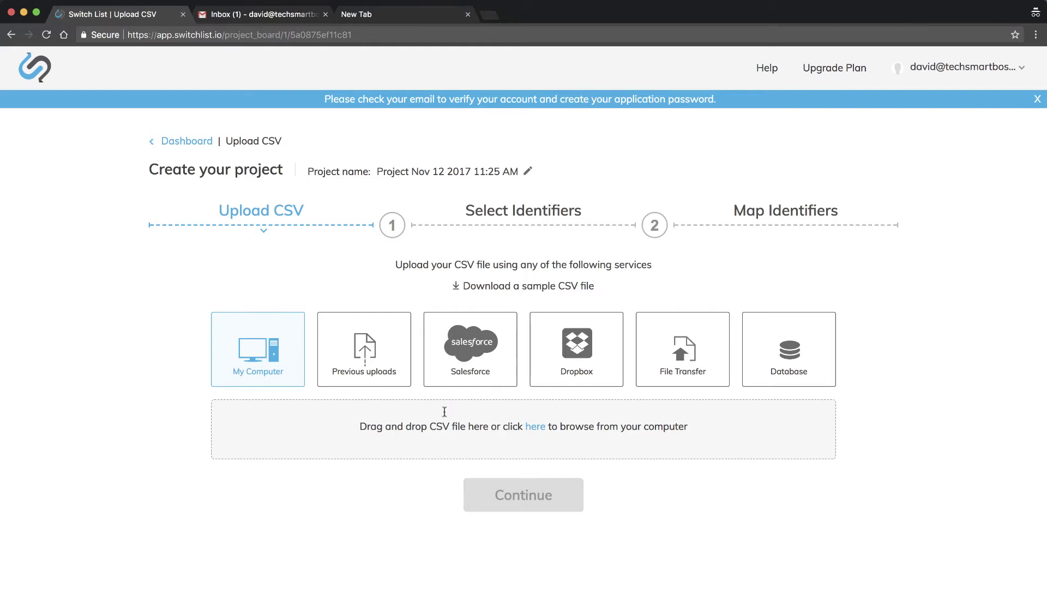
Upload customerlist.csv from the Desktop csv folder to the new project
click(537, 430)
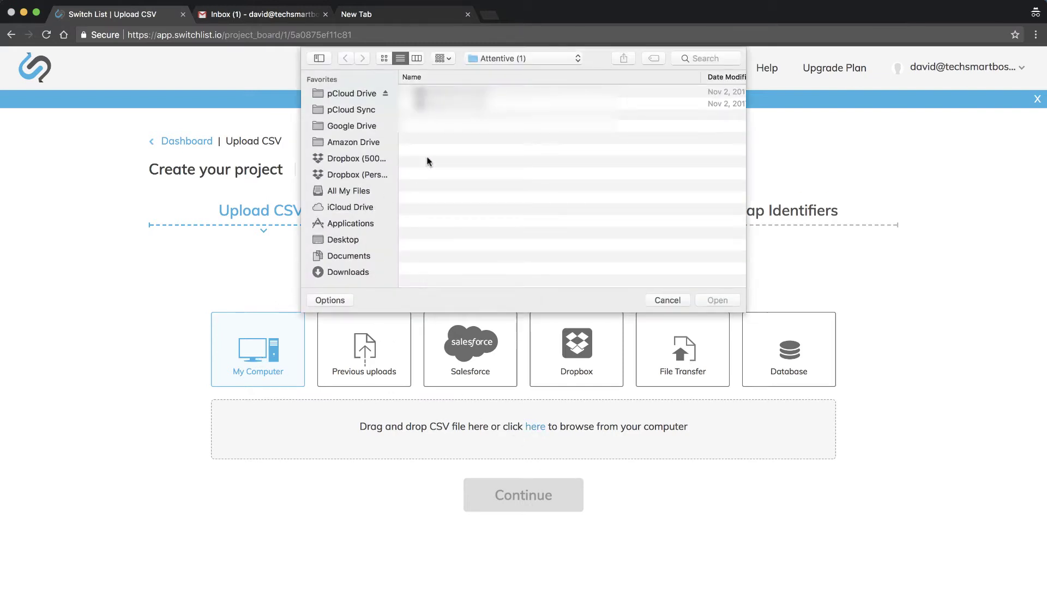
click(347, 241)
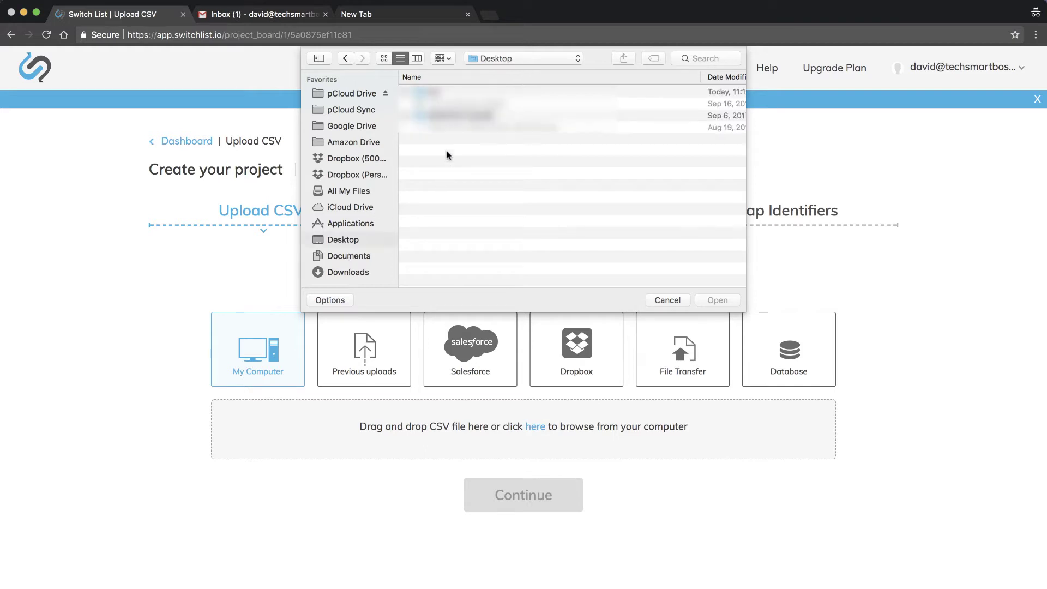
click(406, 92)
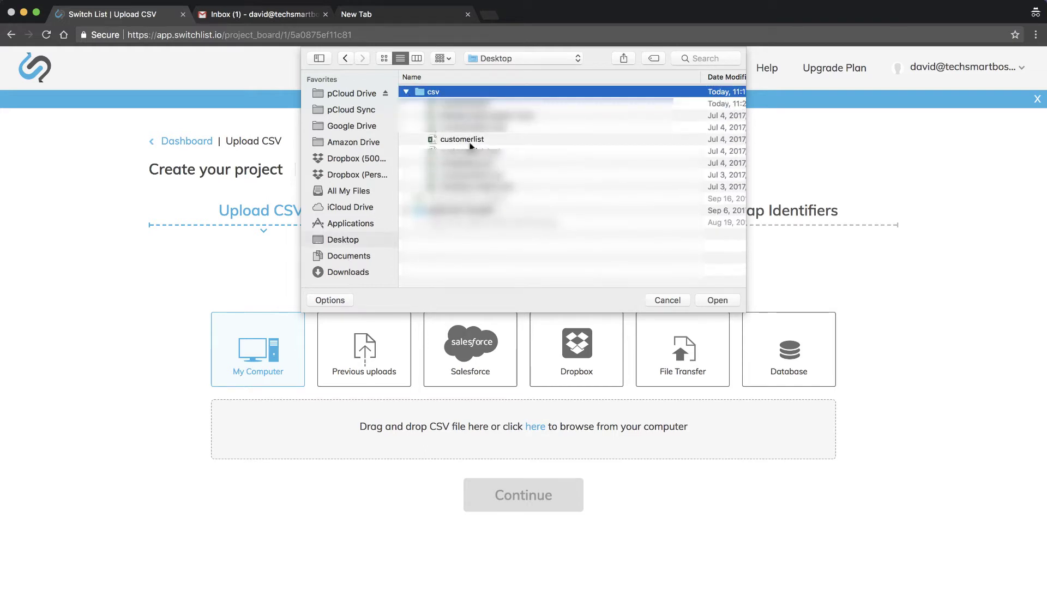
click(468, 140)
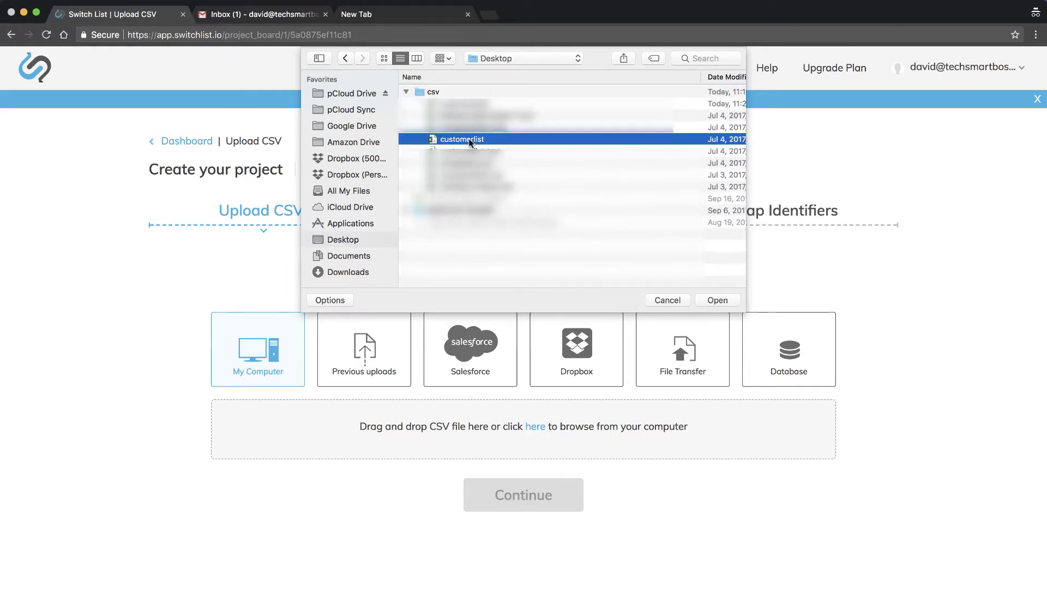
click(716, 300)
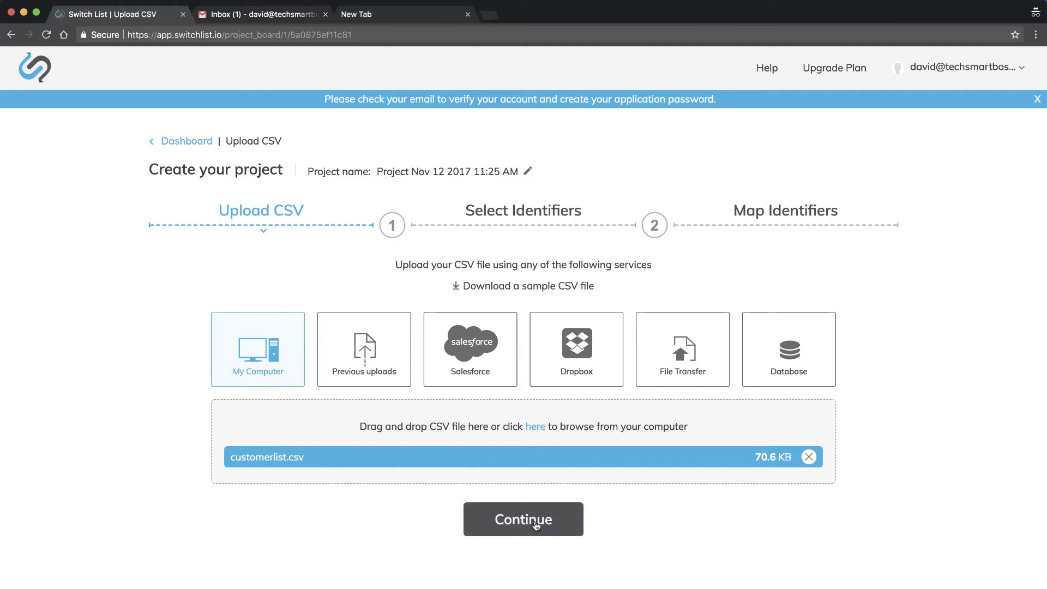
click(536, 525)
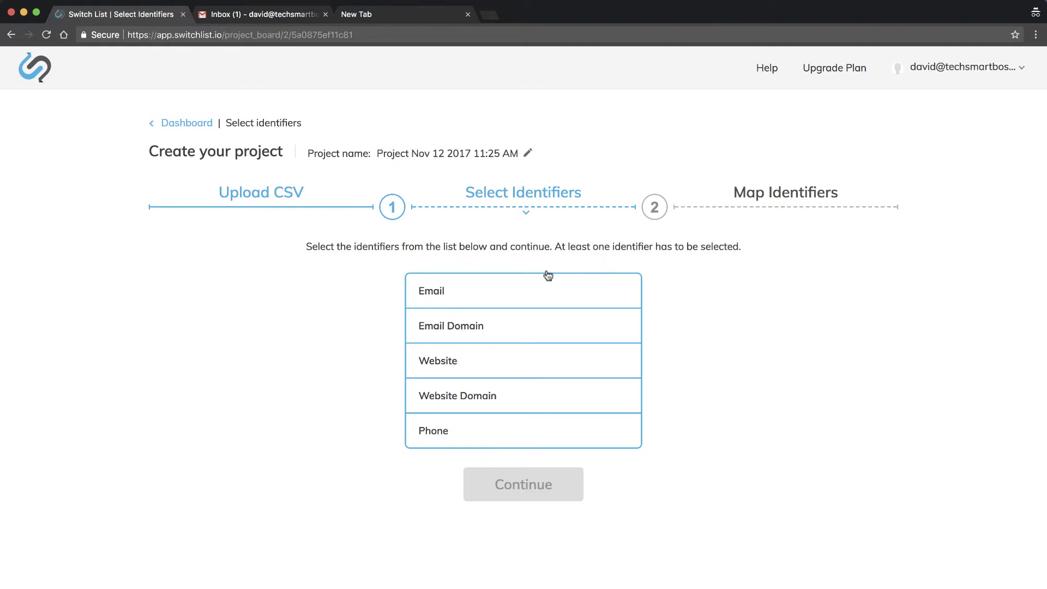
Select Email as the matching identifier and bring the Excel customer lists forward
click(459, 299)
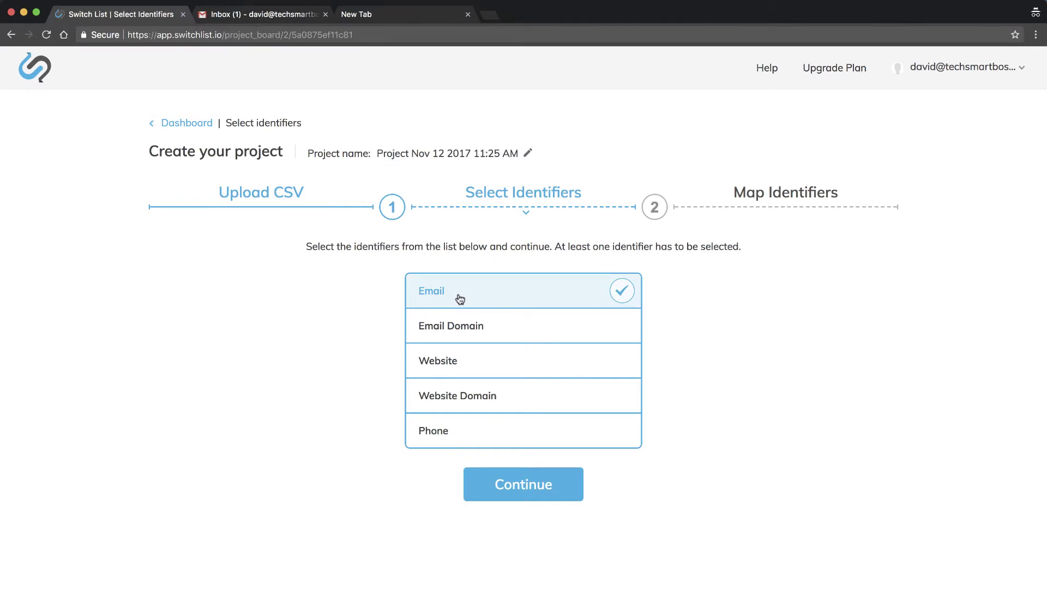
mouse_move(20, 358)
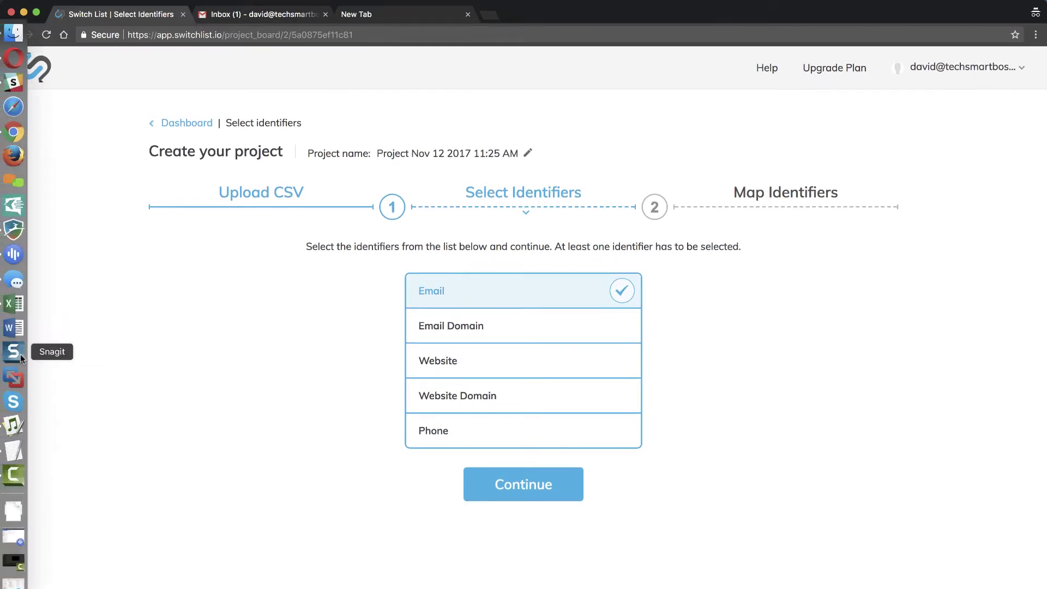
click(14, 304)
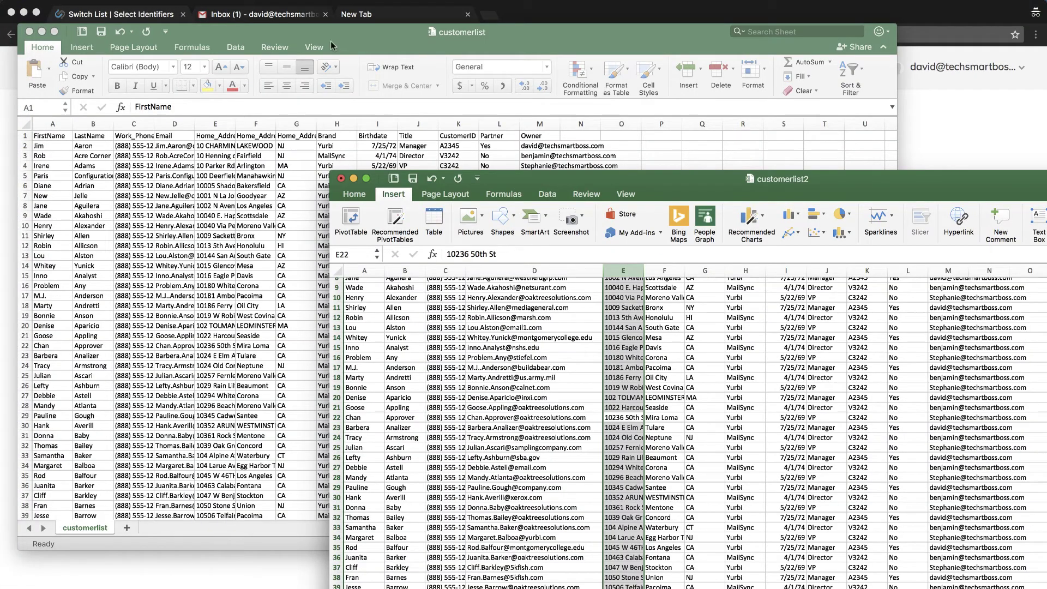
Review the customerlist workbook's columns in Excel, then return to SwitchList's identifier page
click(355, 32)
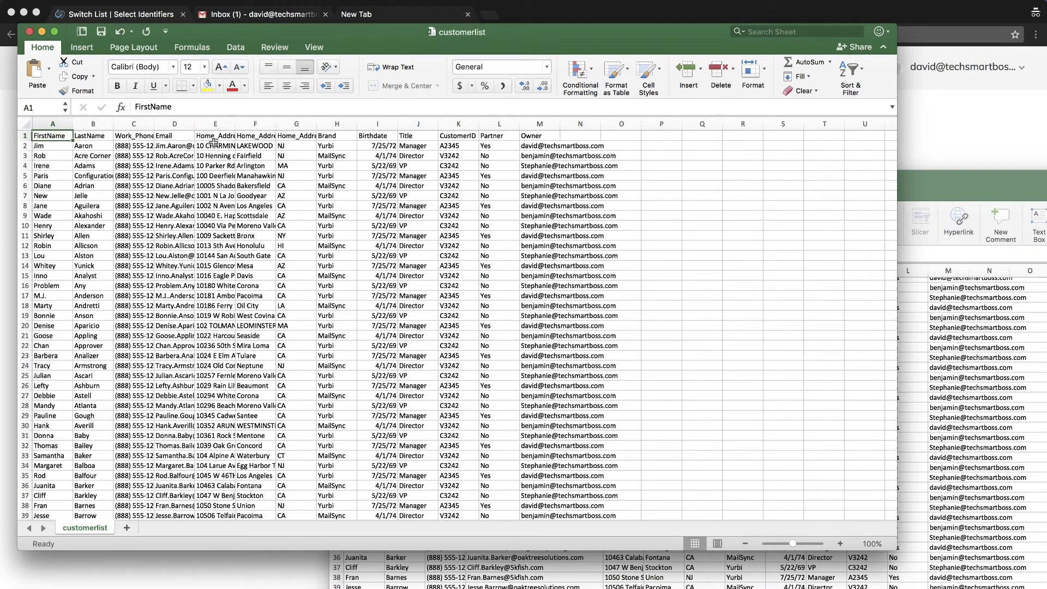
click(228, 584)
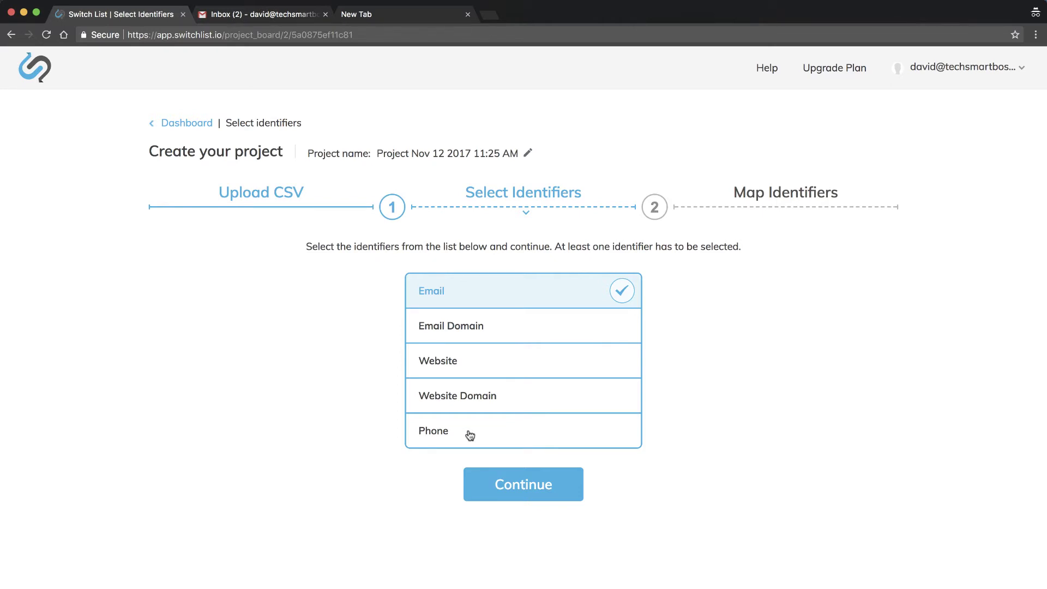
Check Phone as a second identifier alongside Email and continue to Map Identifiers
click(471, 435)
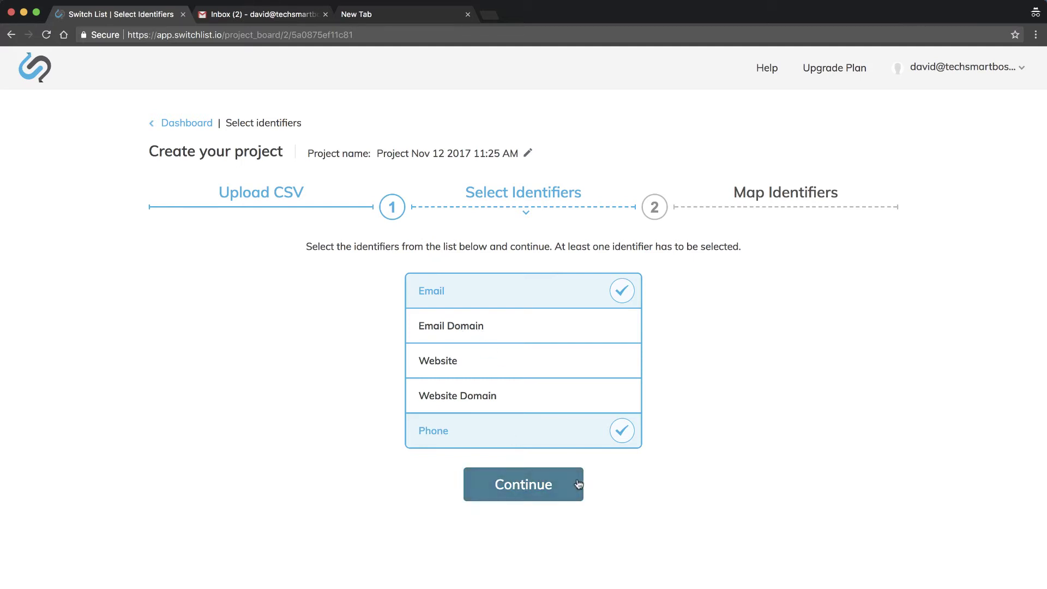
click(529, 487)
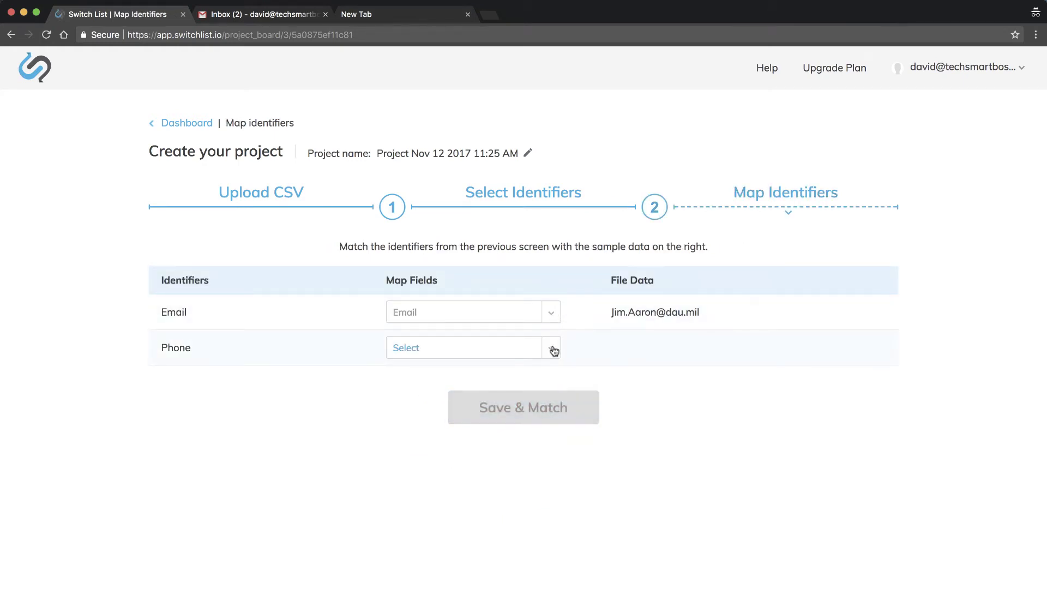
Map the Phone identifier to the Work_Phone column and save the project with Save & Match
click(495, 355)
scroll(439, 464, down, 2)
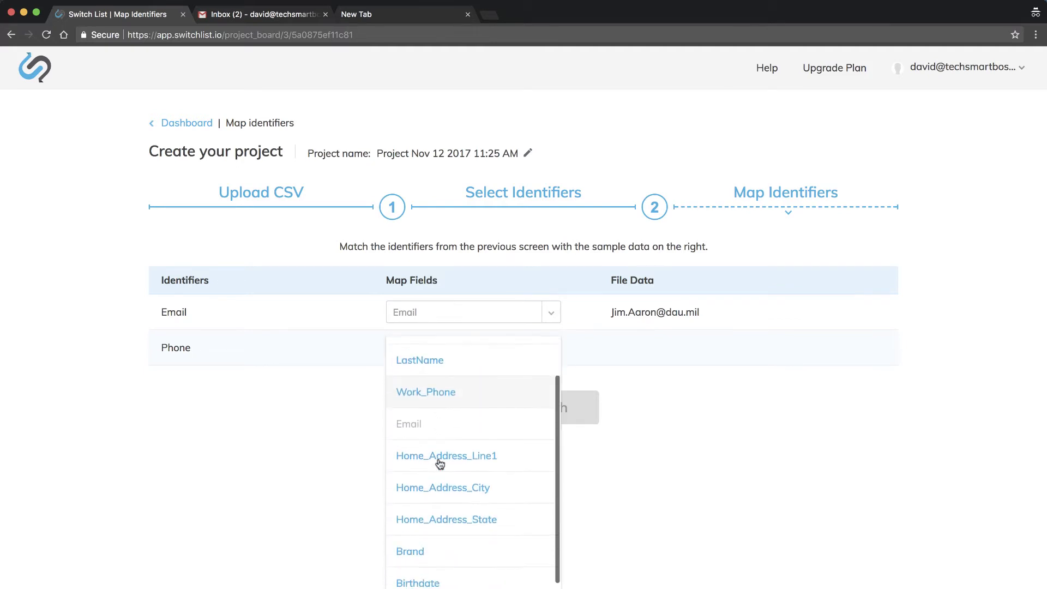
scroll(440, 464, down, 3)
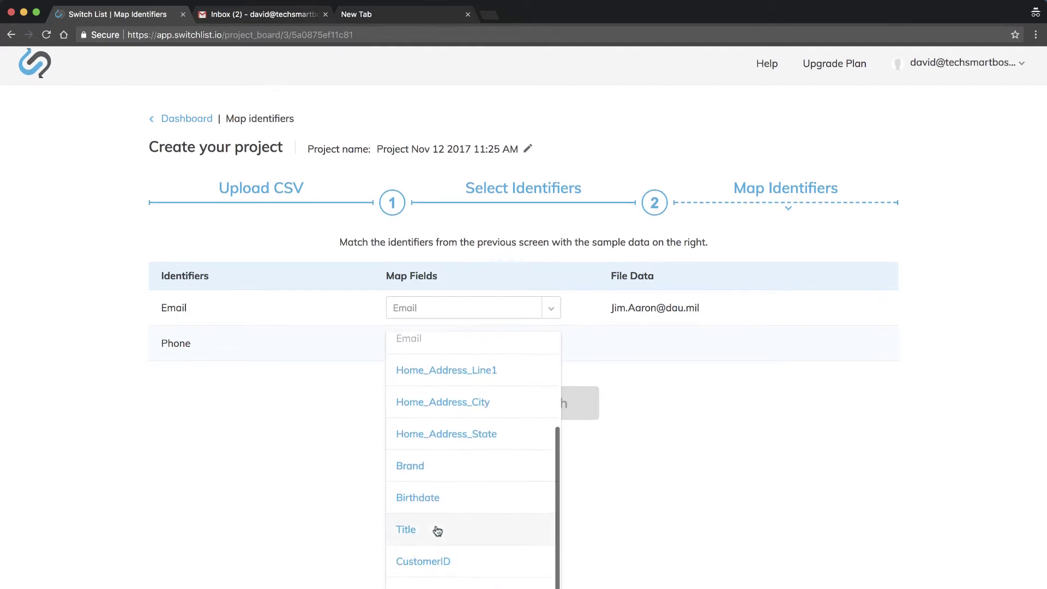
scroll(437, 530, up, 4)
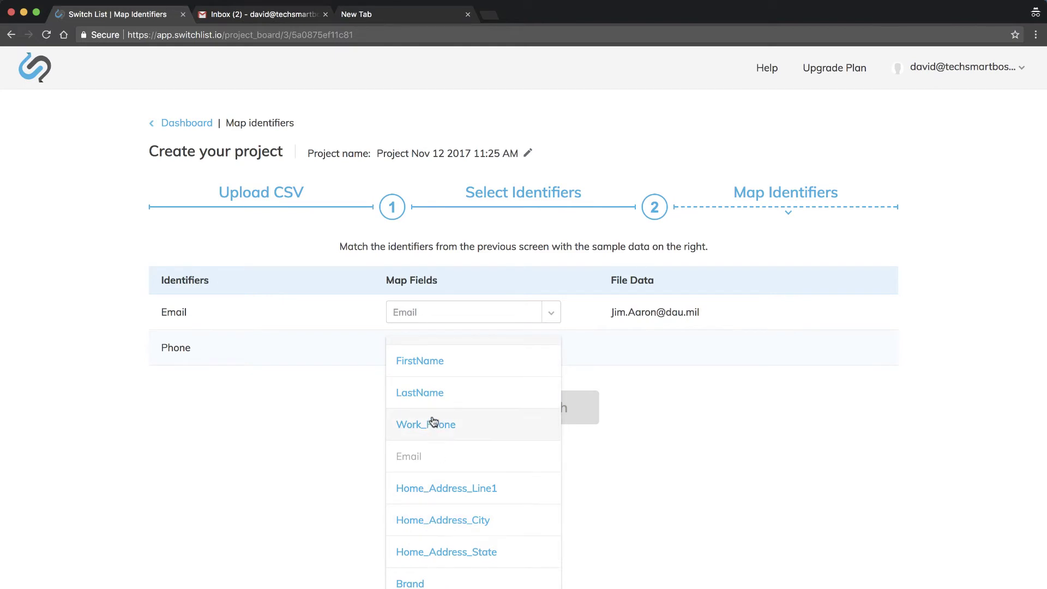
click(433, 423)
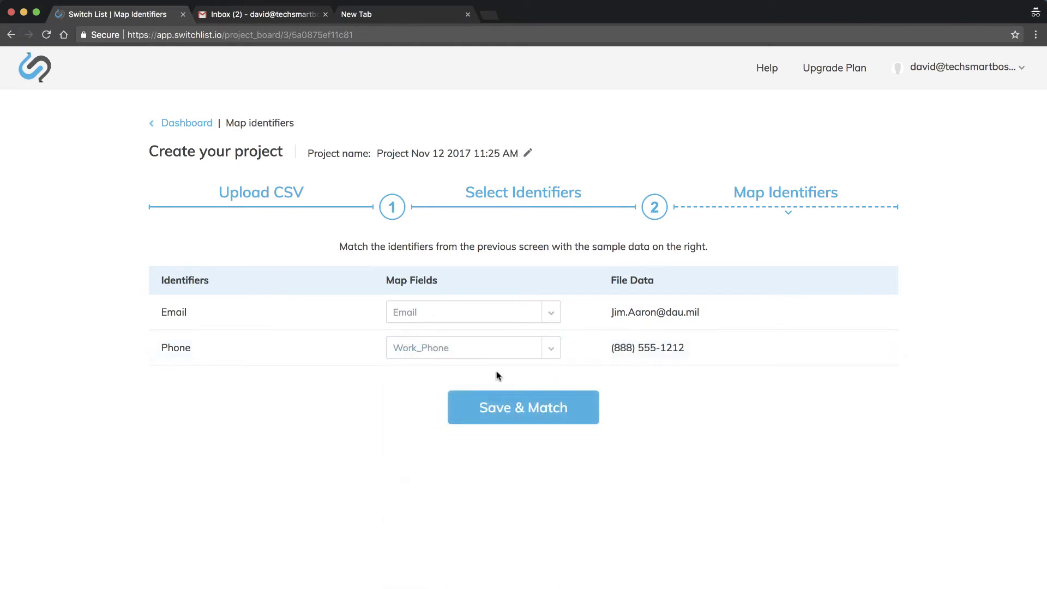
click(520, 412)
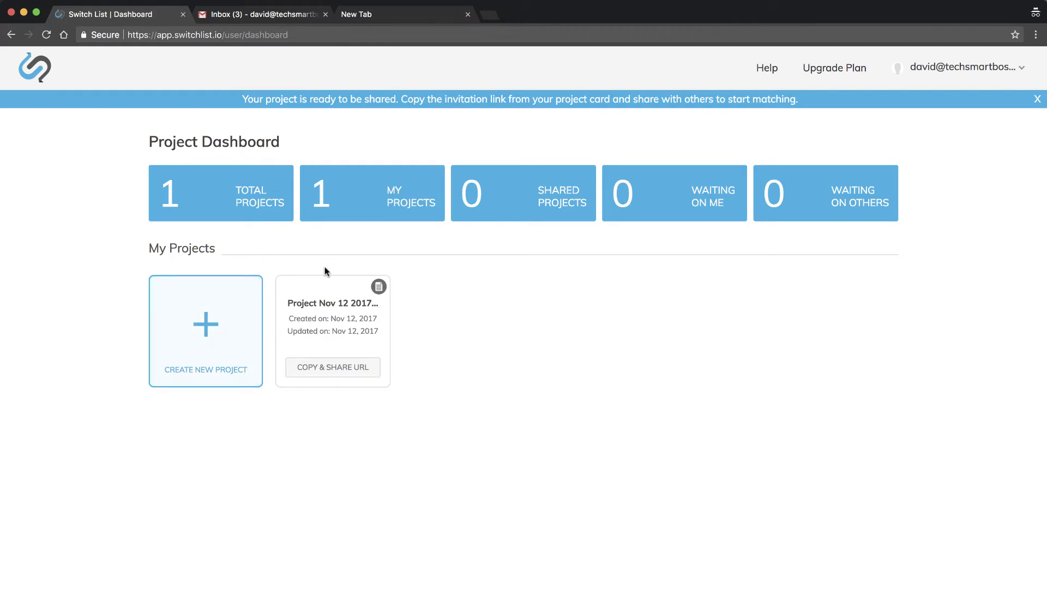
Copy the project's share URL from its card on the Project Dashboard
click(336, 372)
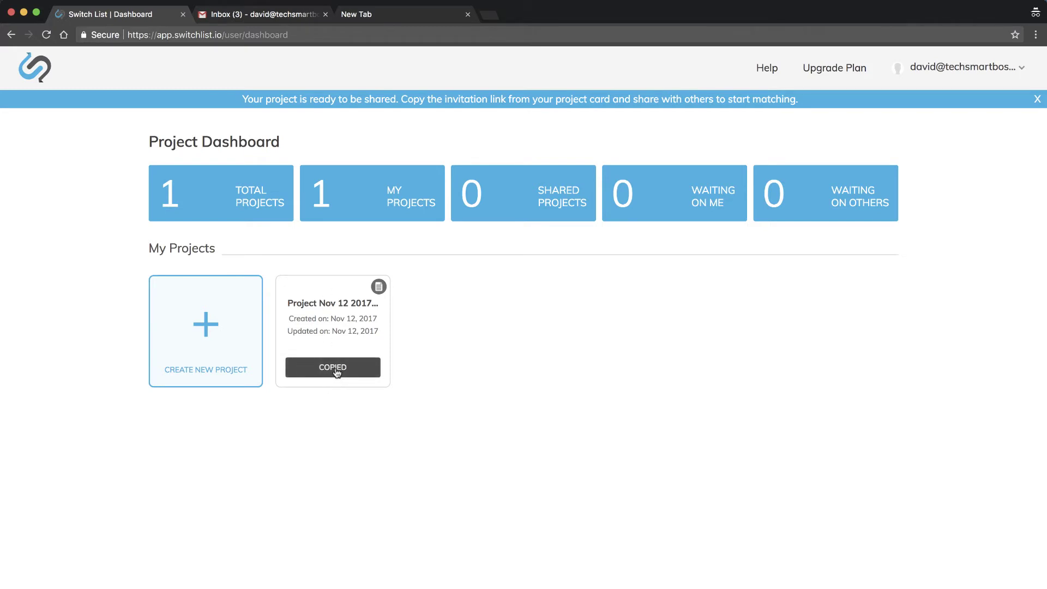
Paste the share link into the empty Chrome tab and load it
click(421, 16)
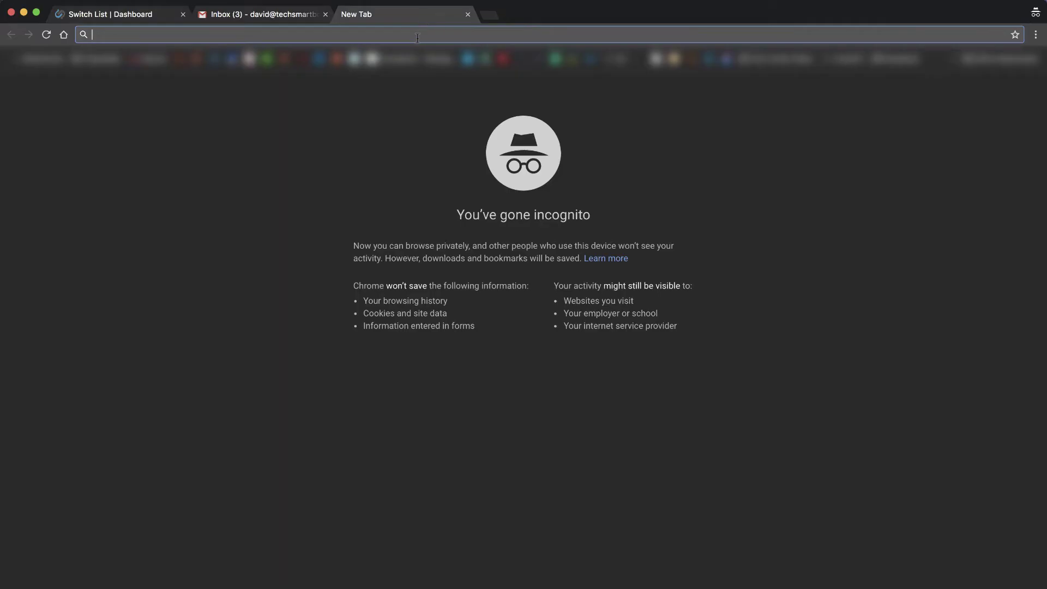
key(super+v)
key(Return)
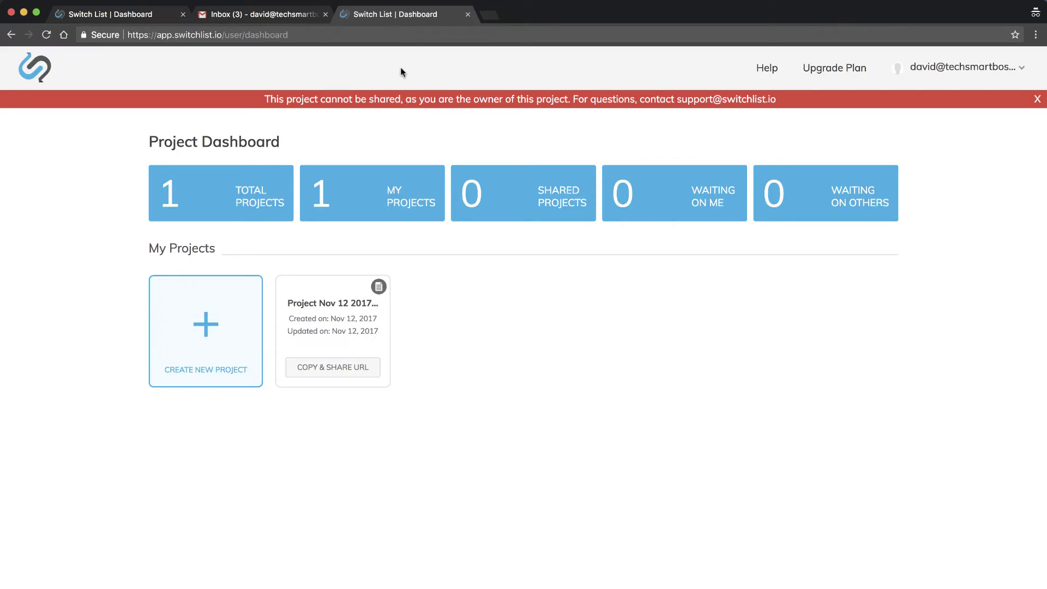
Load the share link in a new incognito window, then switch to Safari
click(85, 2)
click(126, 31)
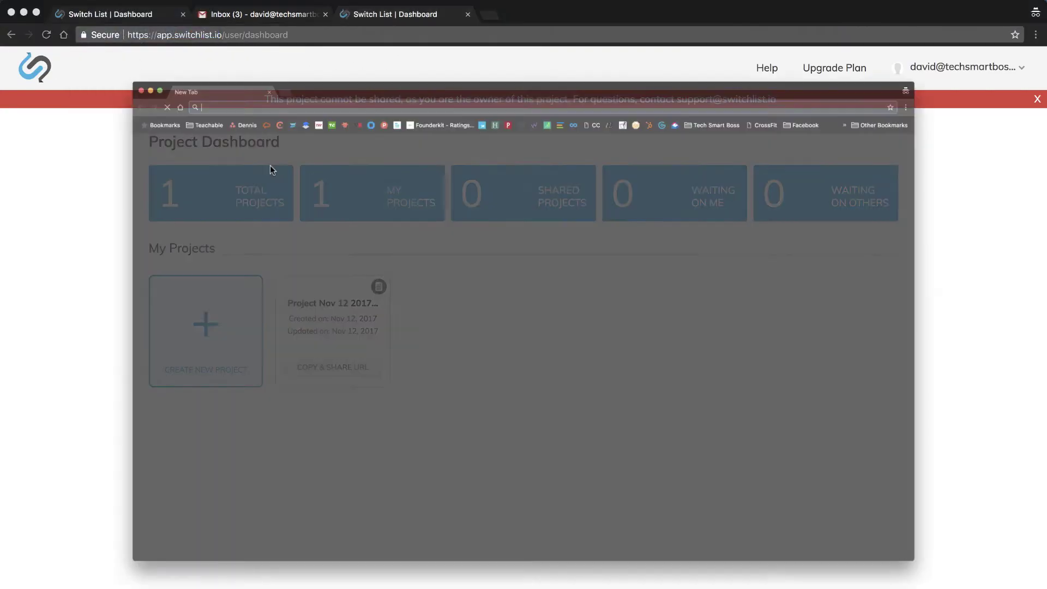
key(super+v)
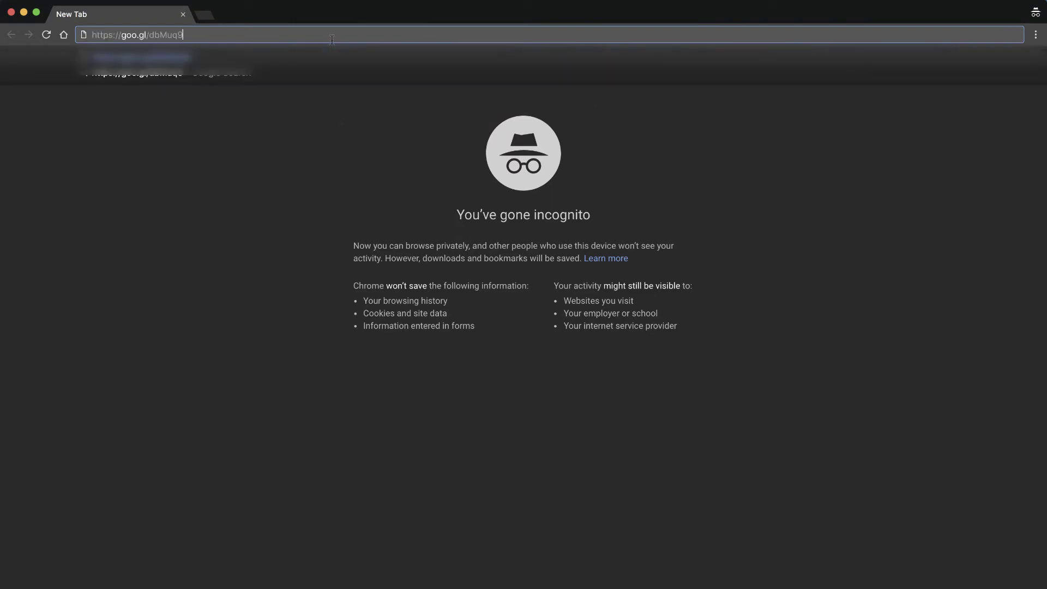
key(Return)
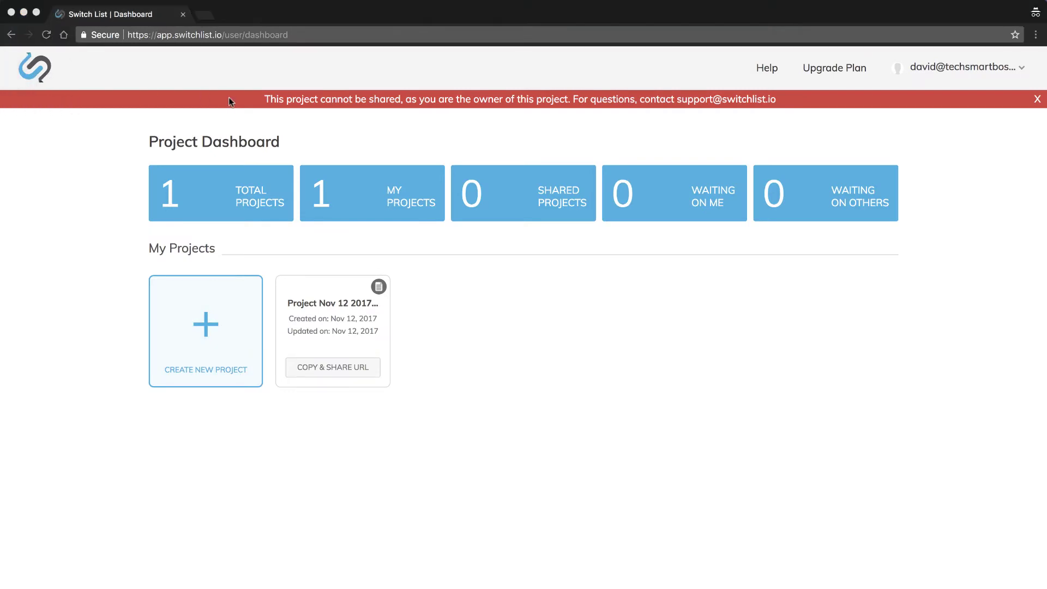
key(super+Tab)
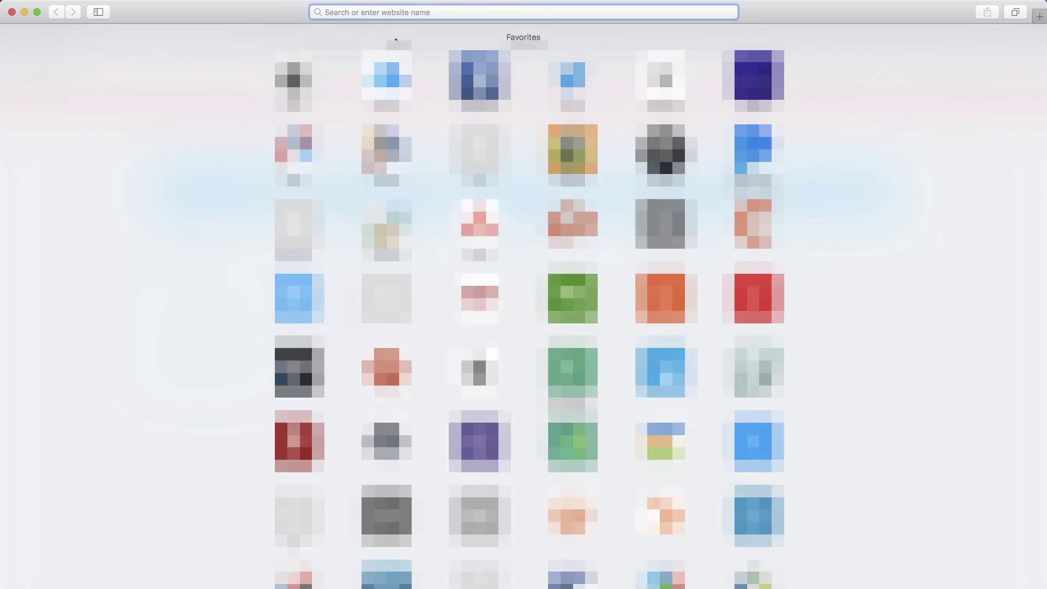
Open the share link in Safari and sign up with the invited user's email and reCAPTCHA check
key(super+v)
key(Return)
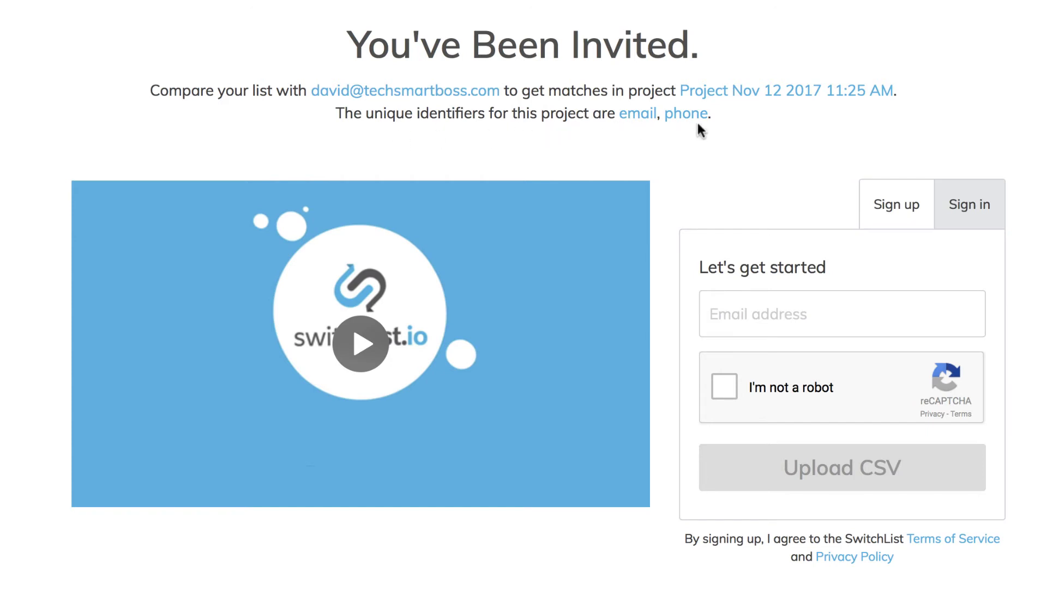
click(778, 315)
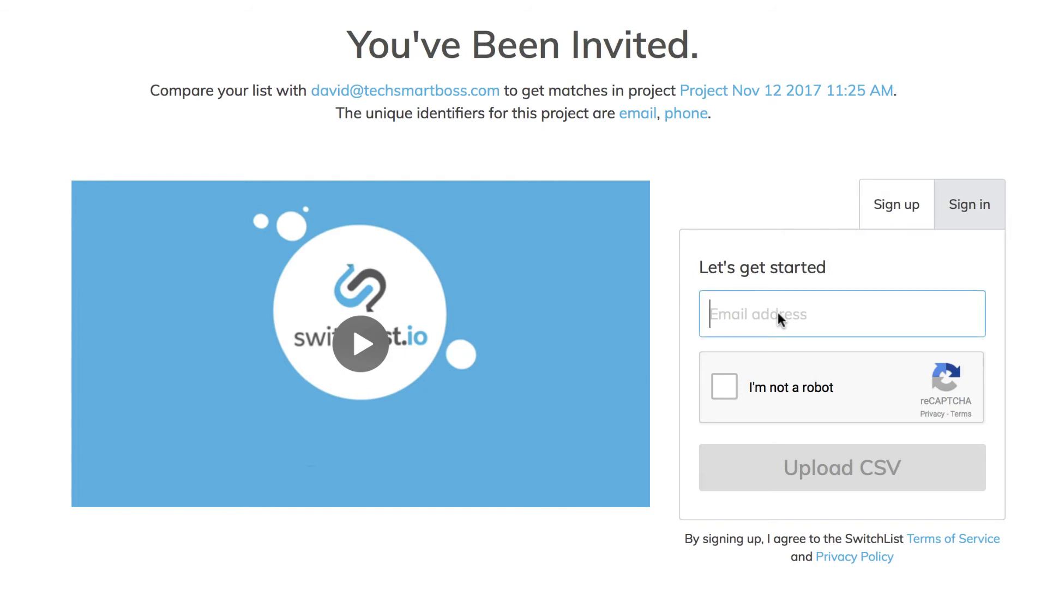
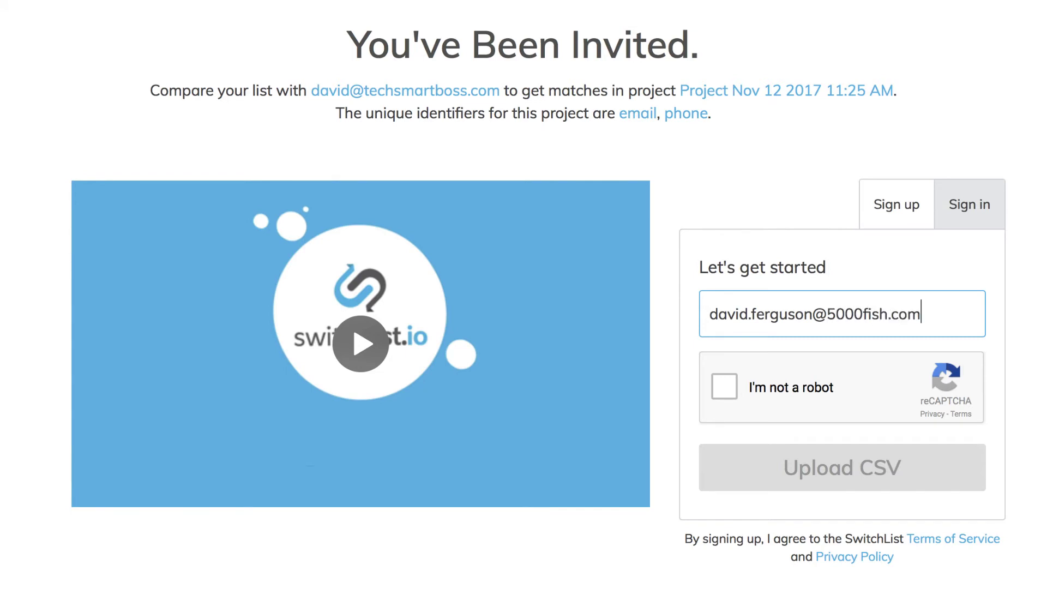
click(720, 387)
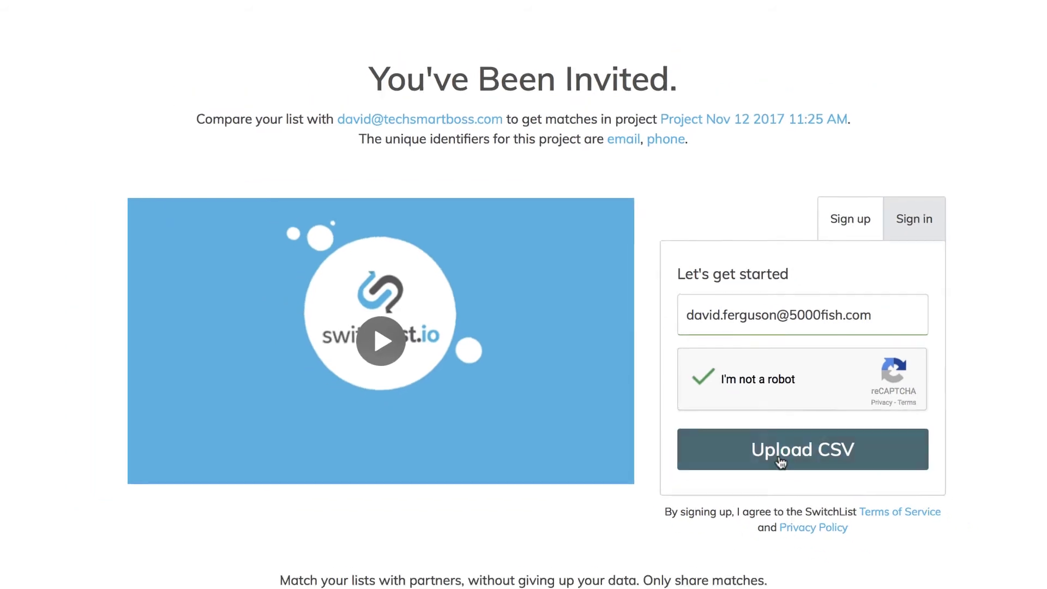
click(774, 453)
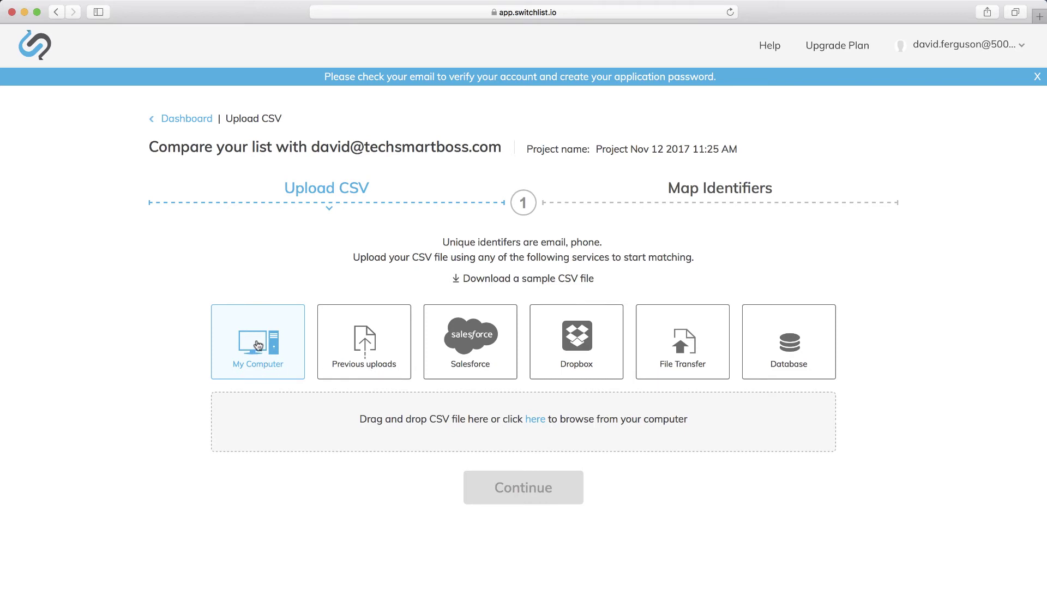
Upload customerlist2.csv from Desktop > csv and continue to the mapping step
click(535, 420)
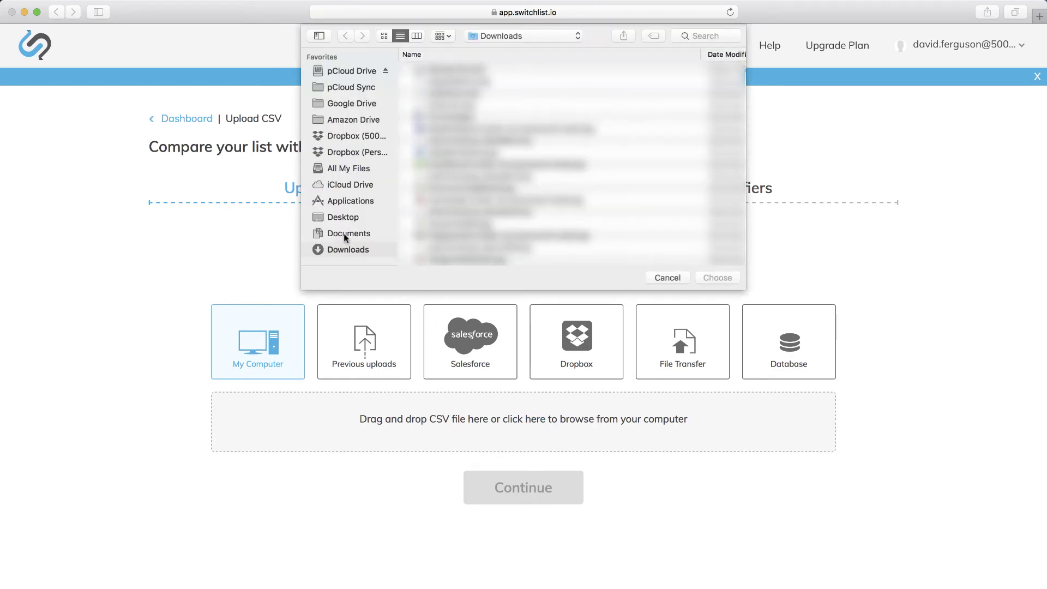
click(343, 217)
click(464, 81)
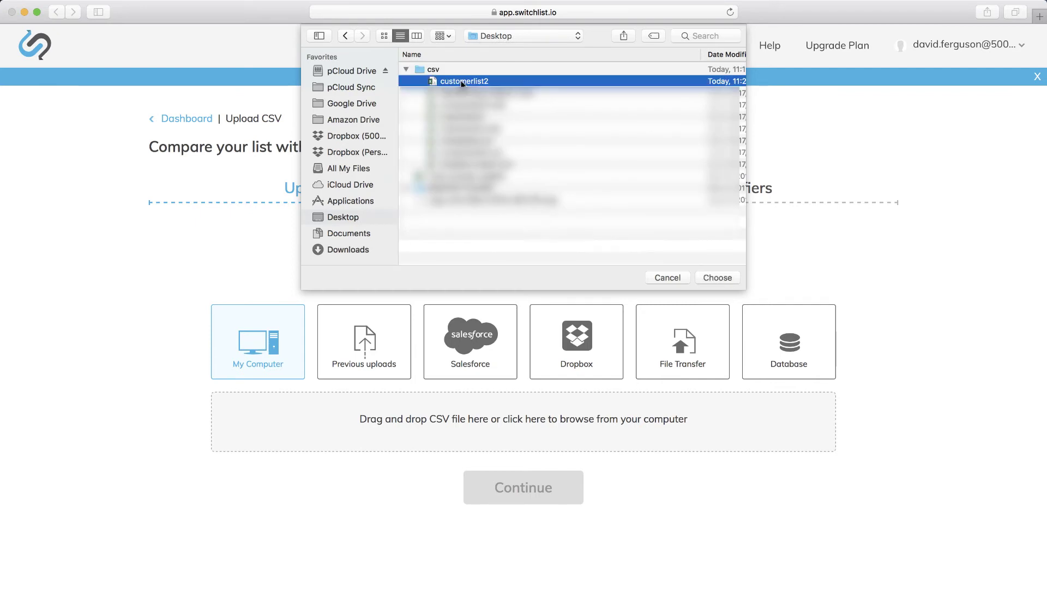
double_click(472, 79)
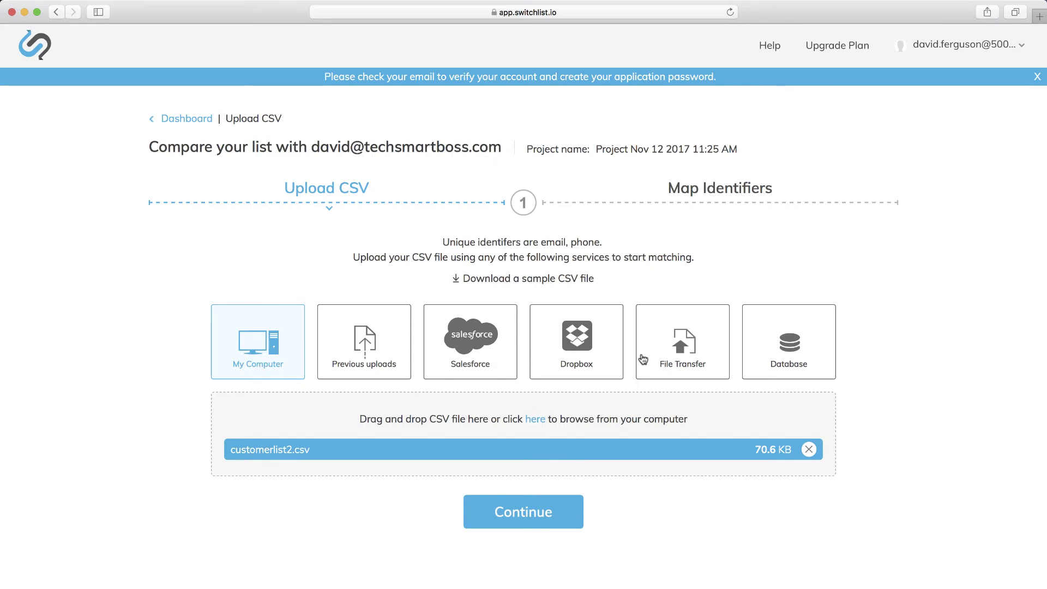
click(528, 512)
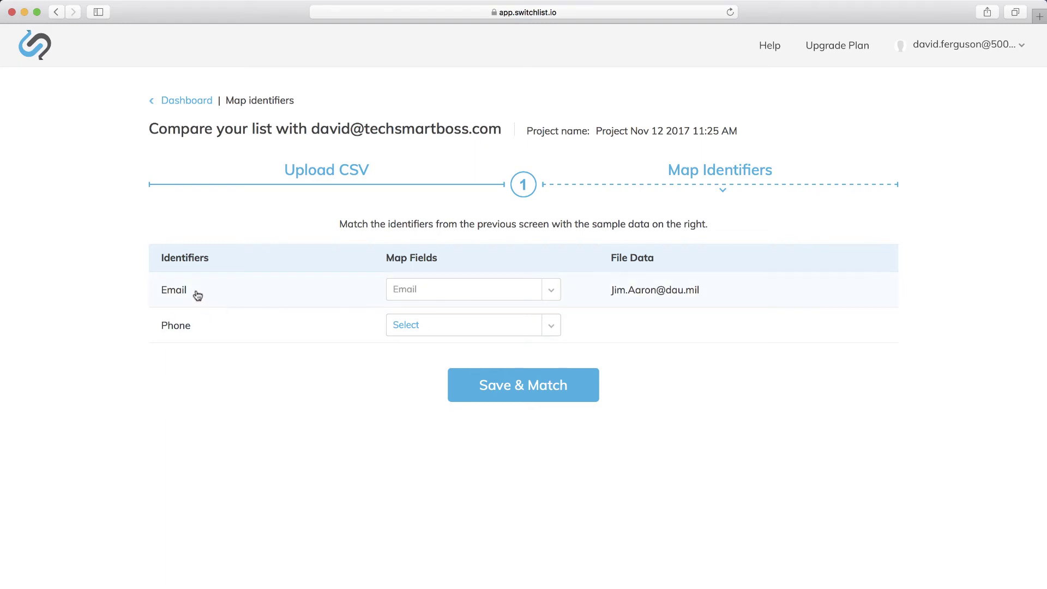
Set the partner's Phone mapping to Work_Phone and submit with Save & Match
click(554, 329)
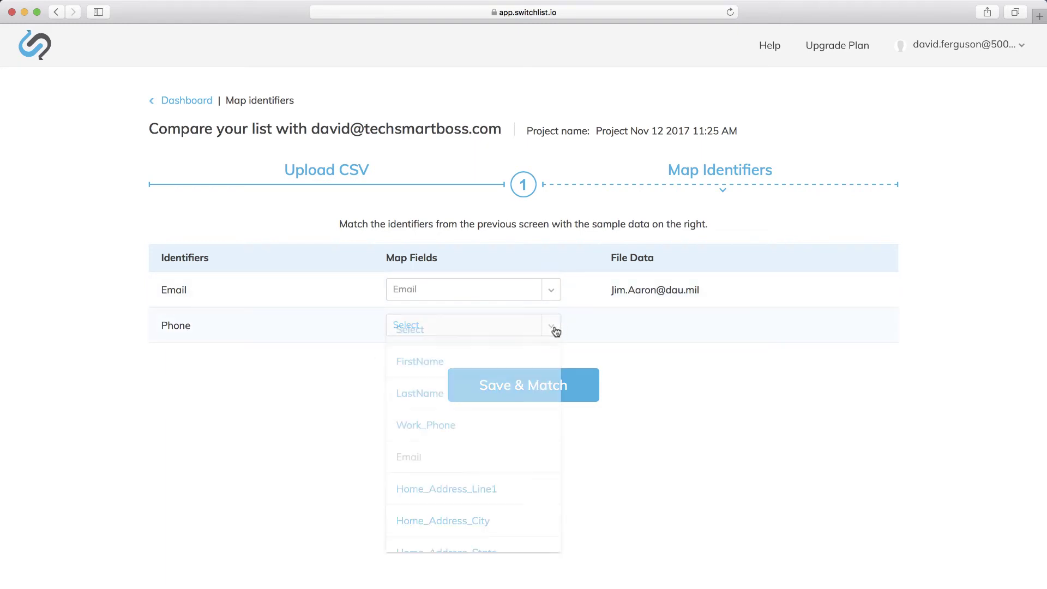
click(427, 430)
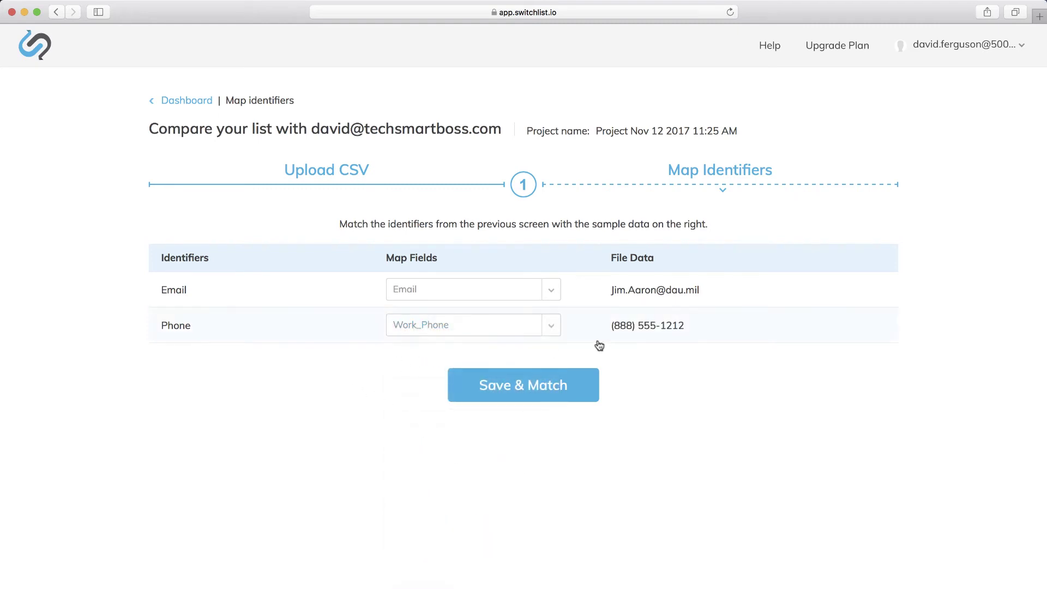
click(519, 383)
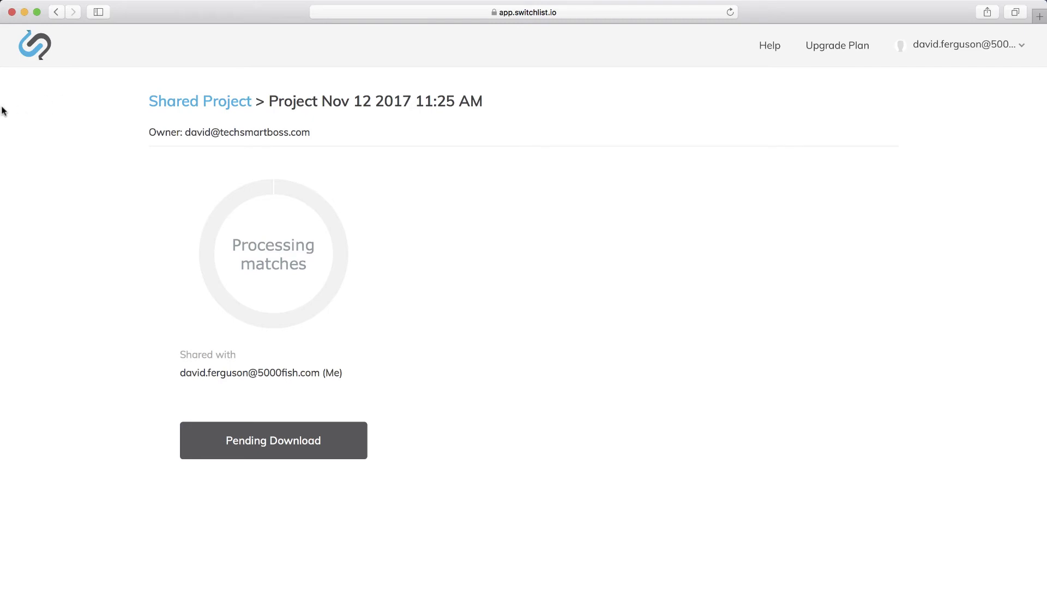
In the owner's browser, refresh the dashboard and open the pending-matches project's details in a new tab
mouse_move(0, 113)
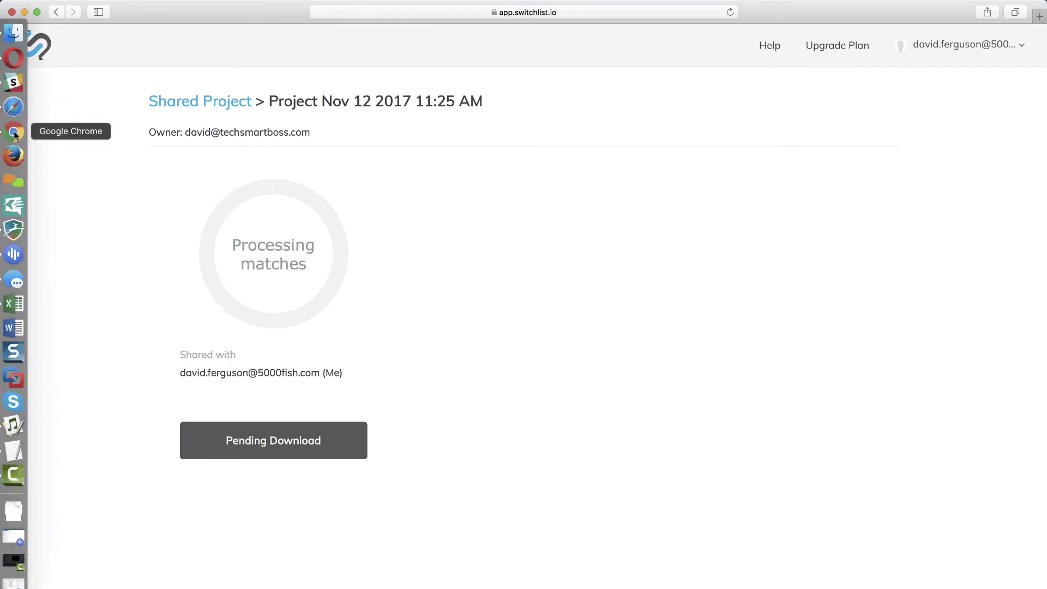
click(14, 133)
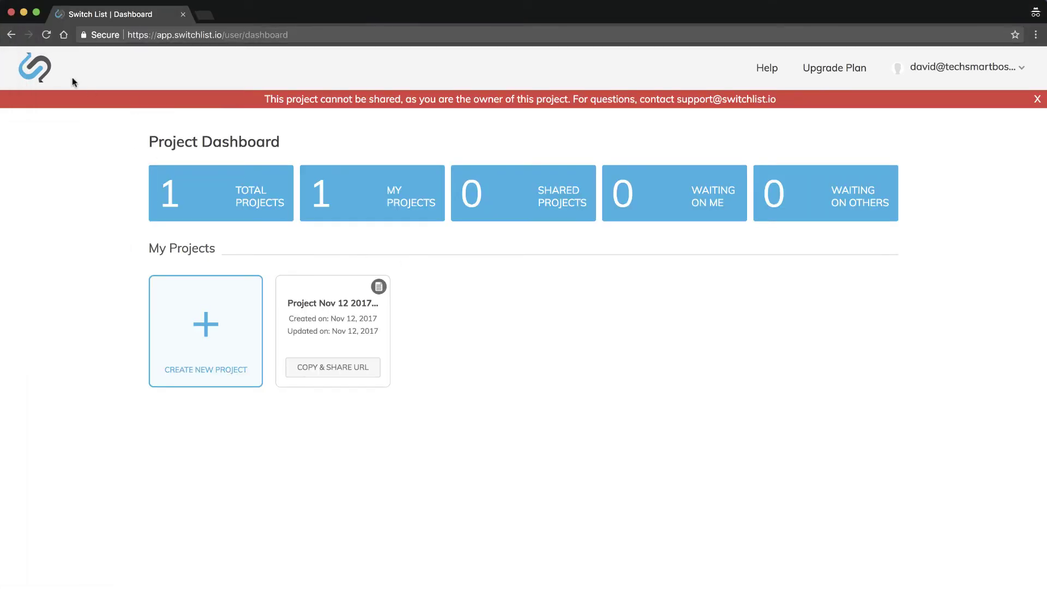
click(46, 34)
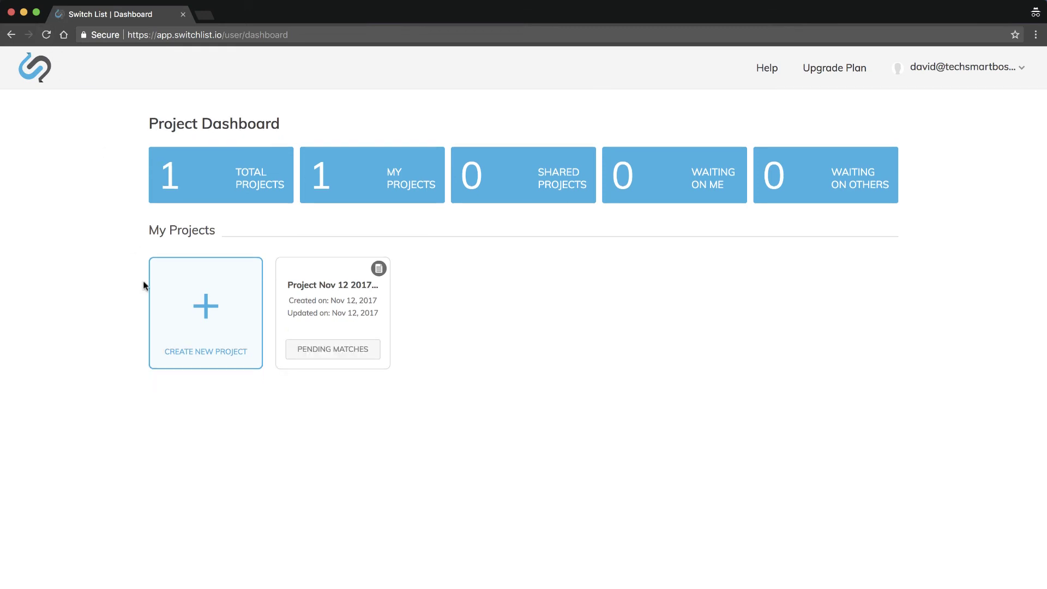
click(339, 353)
click(331, 354)
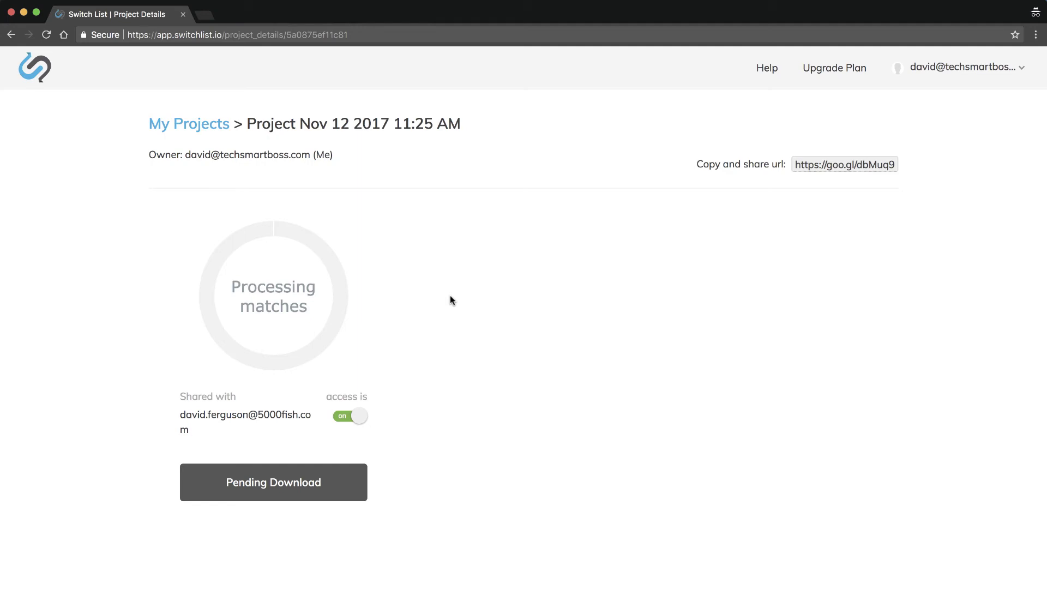
key(super+shift+n)
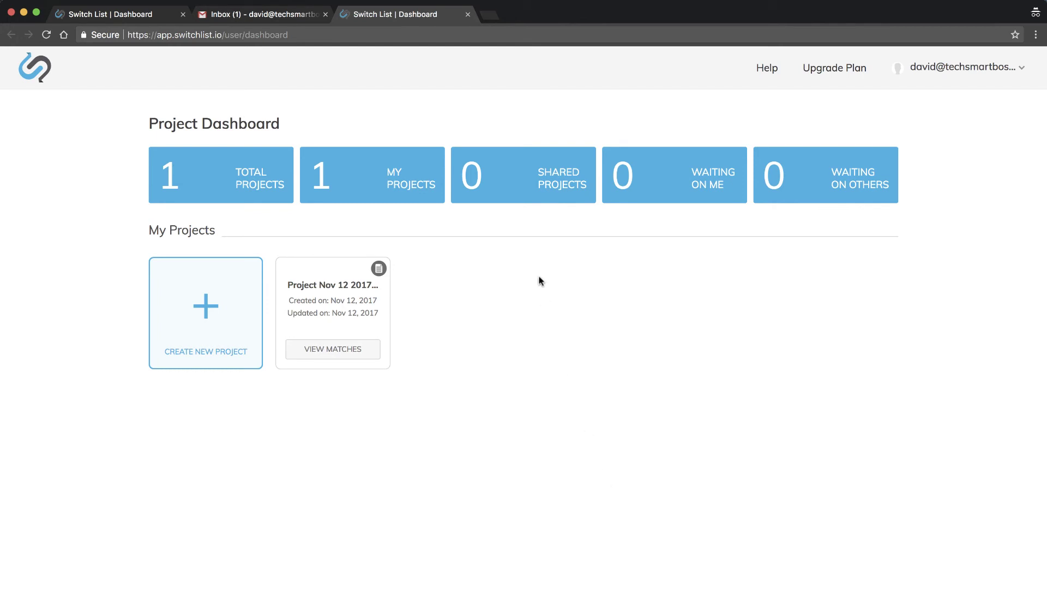
click(273, 14)
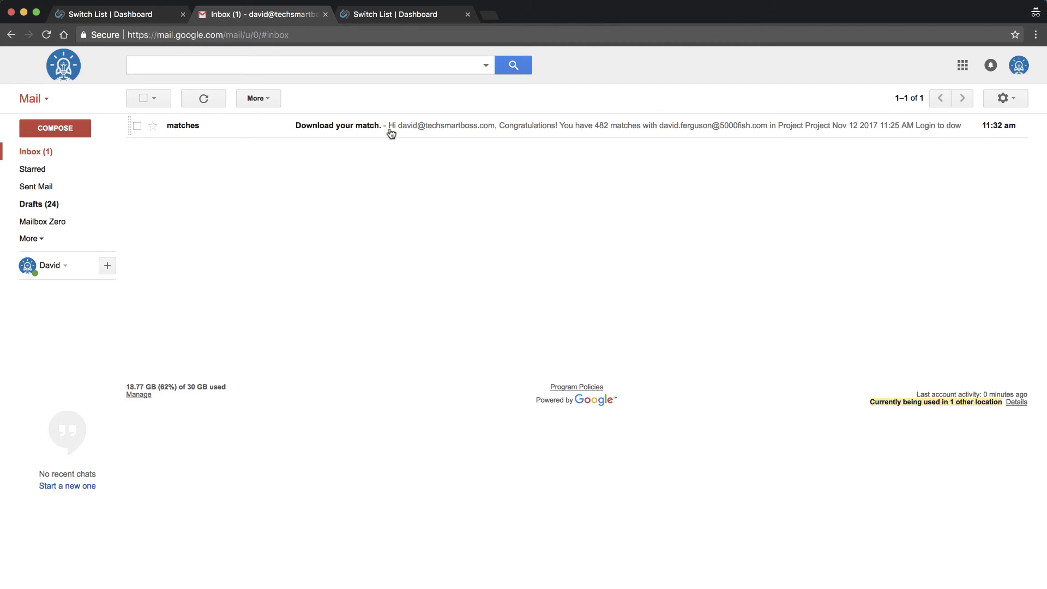
click(401, 17)
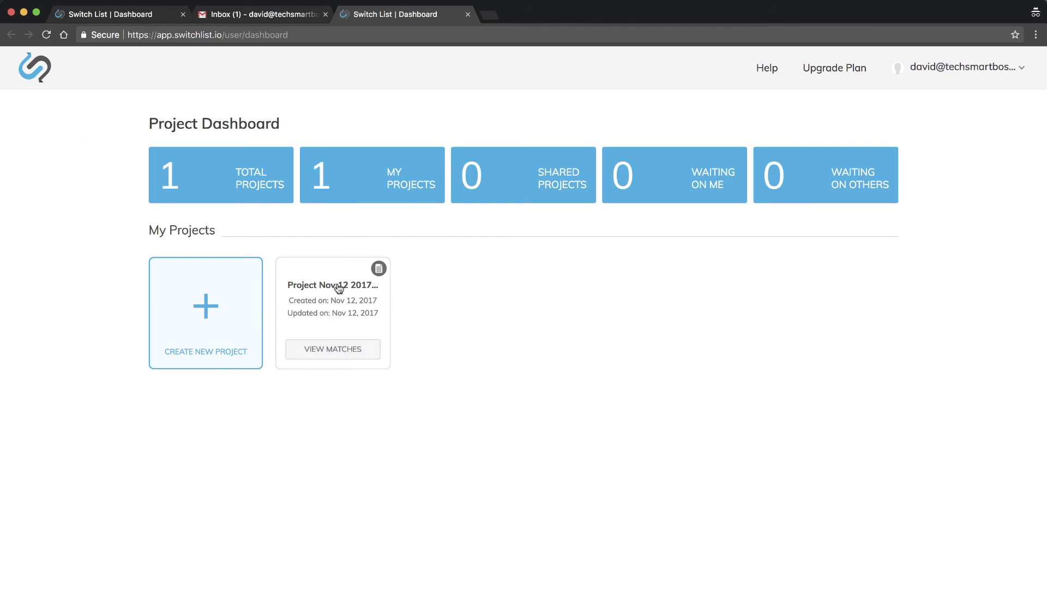
Open the project's matches and check the invited user's Safari view showing 482 matches with Pay to Download
click(334, 349)
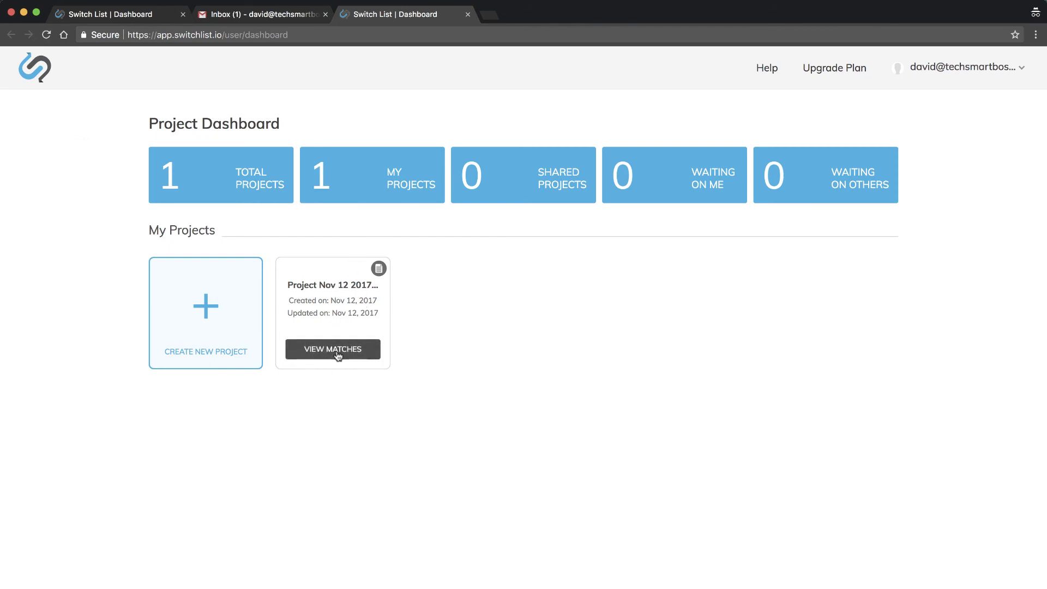
click(12, 107)
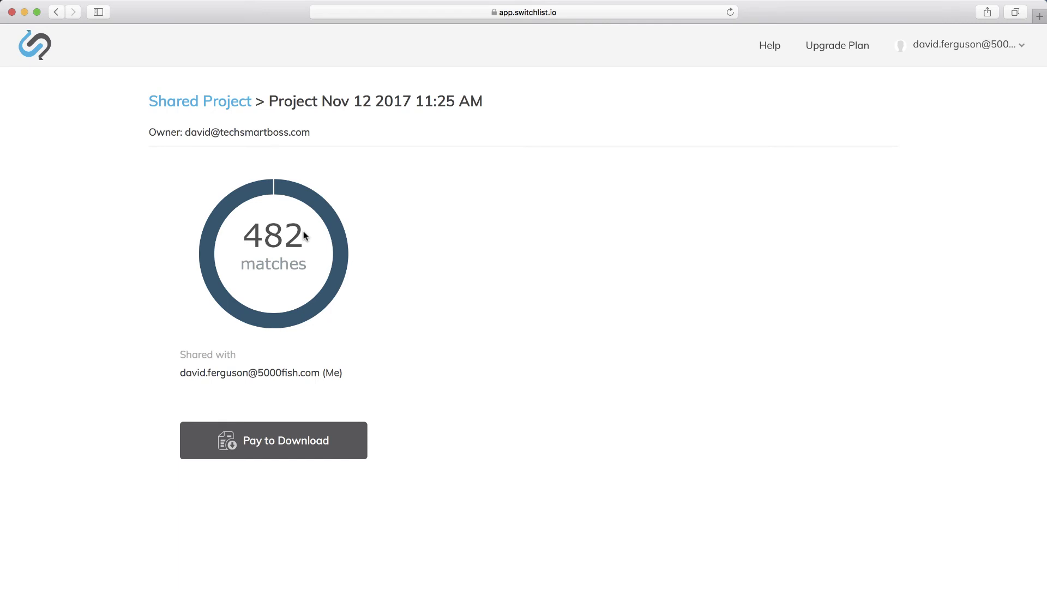
mouse_move(3, 116)
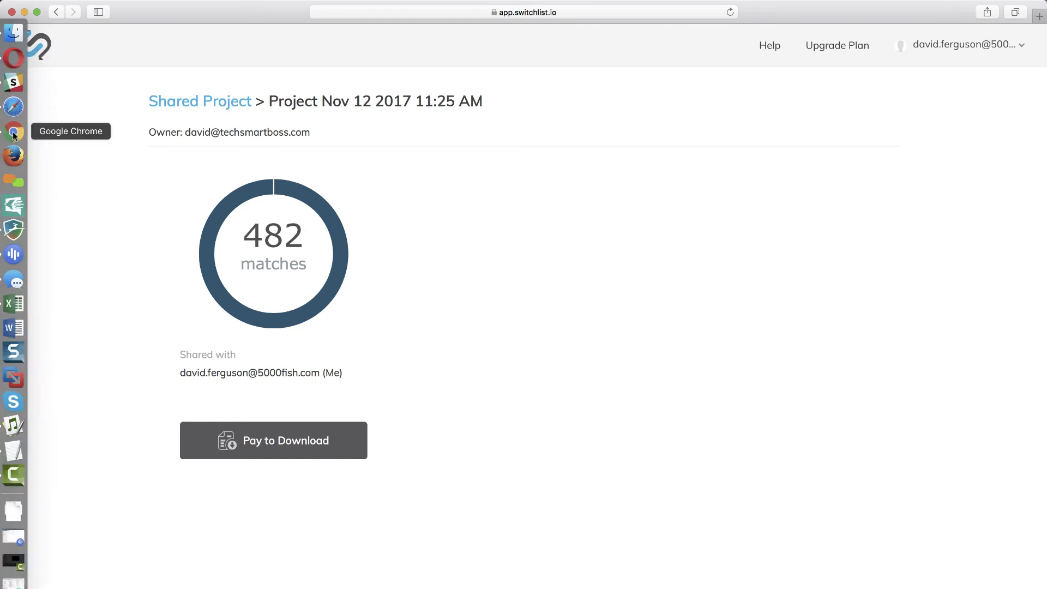
click(13, 133)
Check the owner's Project Details page for the 482 matches, then return to the My Projects dashboard
click(335, 351)
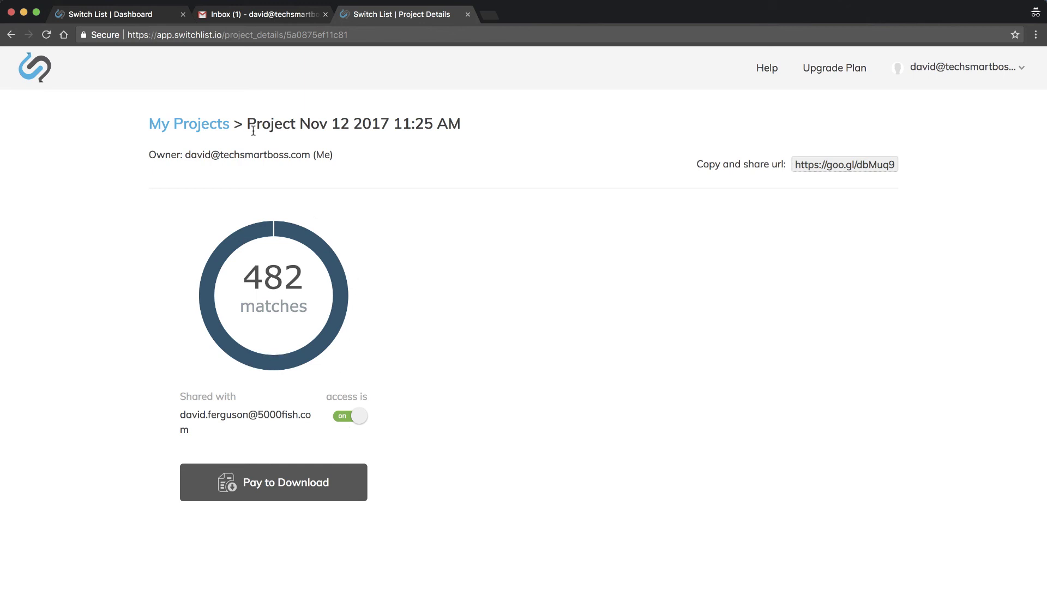
click(198, 130)
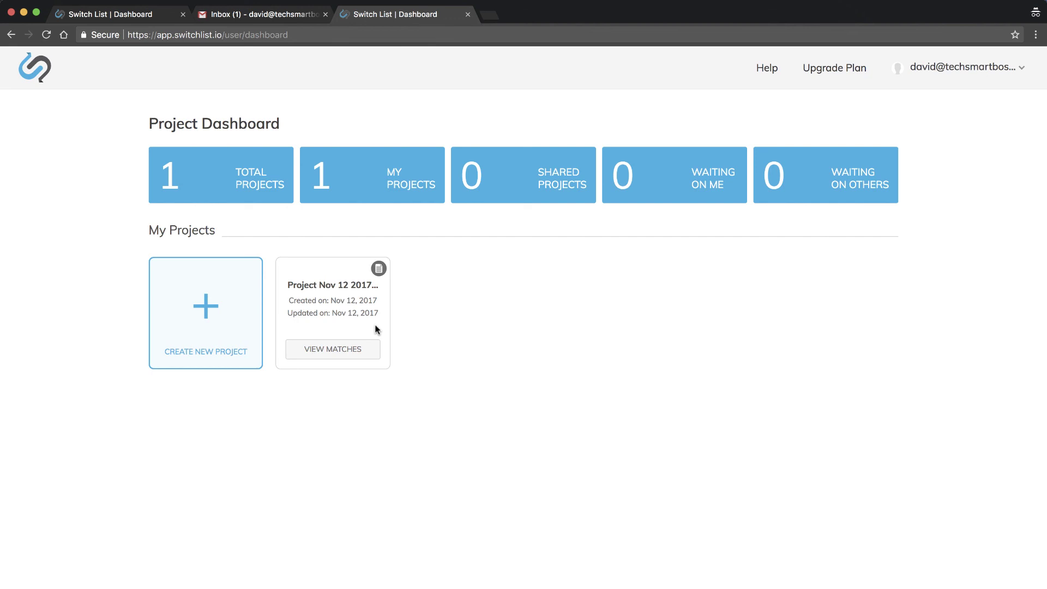
click(351, 348)
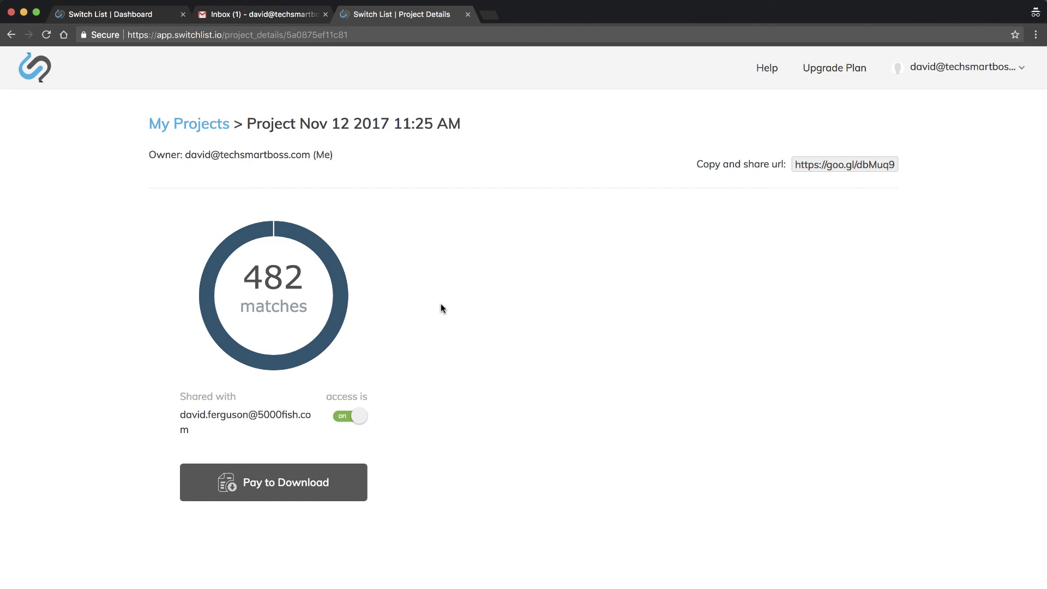
click(204, 129)
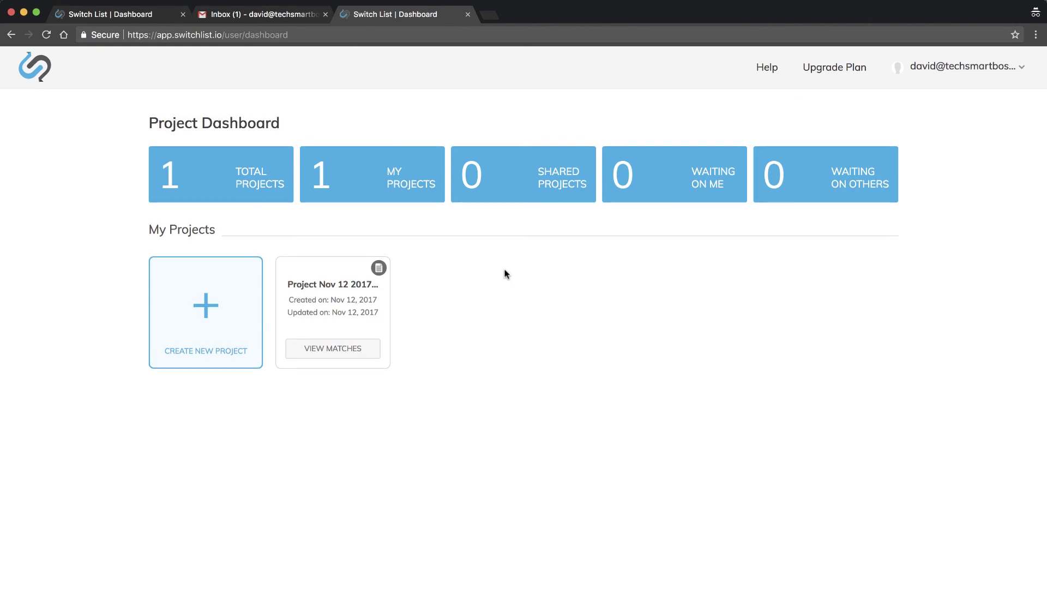